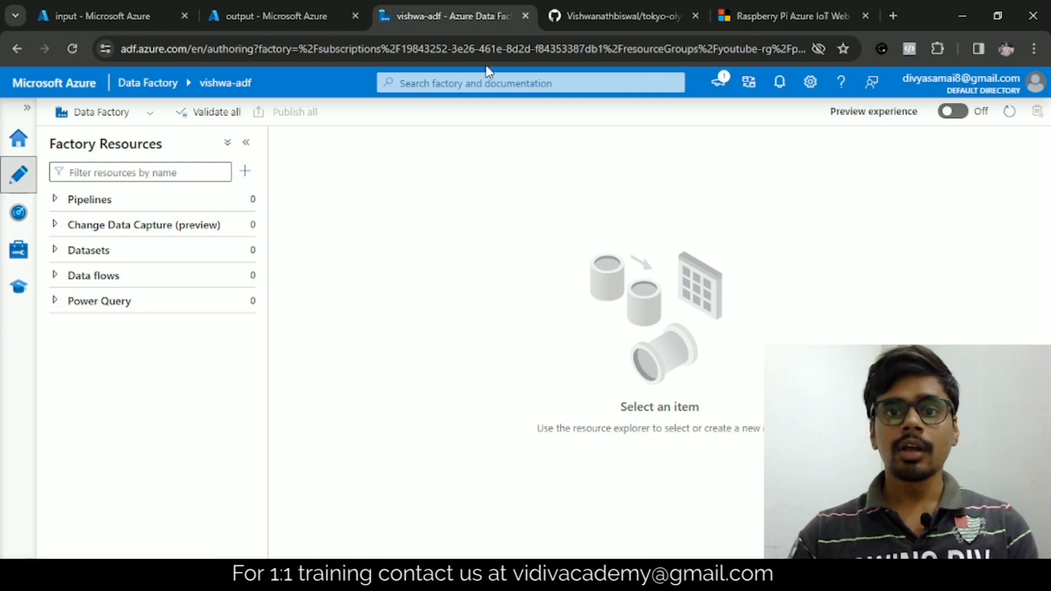
# - Switch to the tokyo-olympic-azure-de-project repository on GitHub and open Athletes.csv from its file list
pyautogui.click(636, 13)
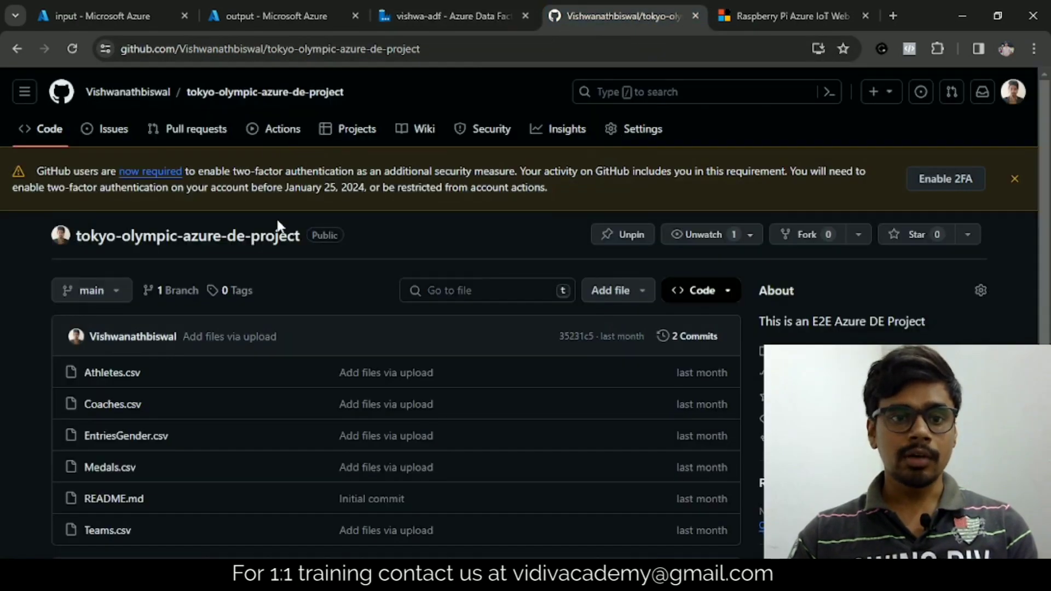
pyautogui.scroll(-1, 279, 226)
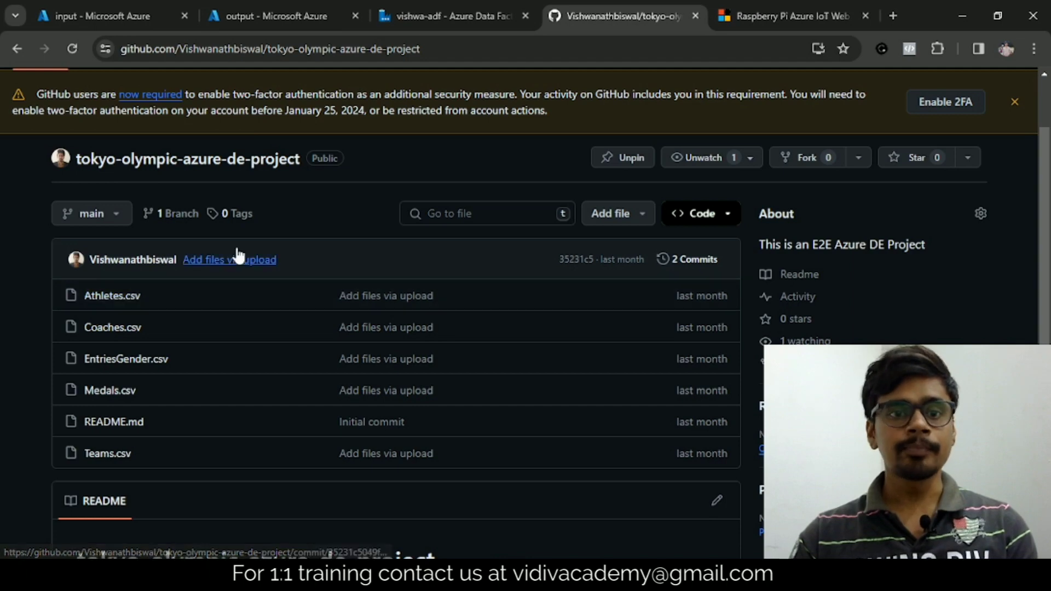
pyautogui.click(130, 48)
pyautogui.moveTo(131, 48); pyautogui.dragTo(473, 47)
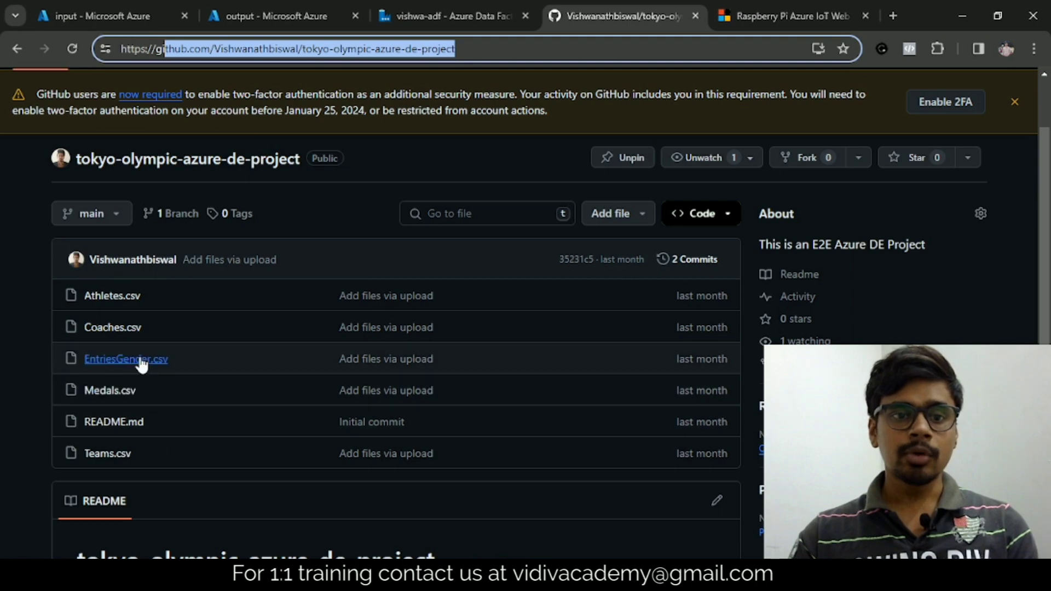
pyautogui.click(126, 298)
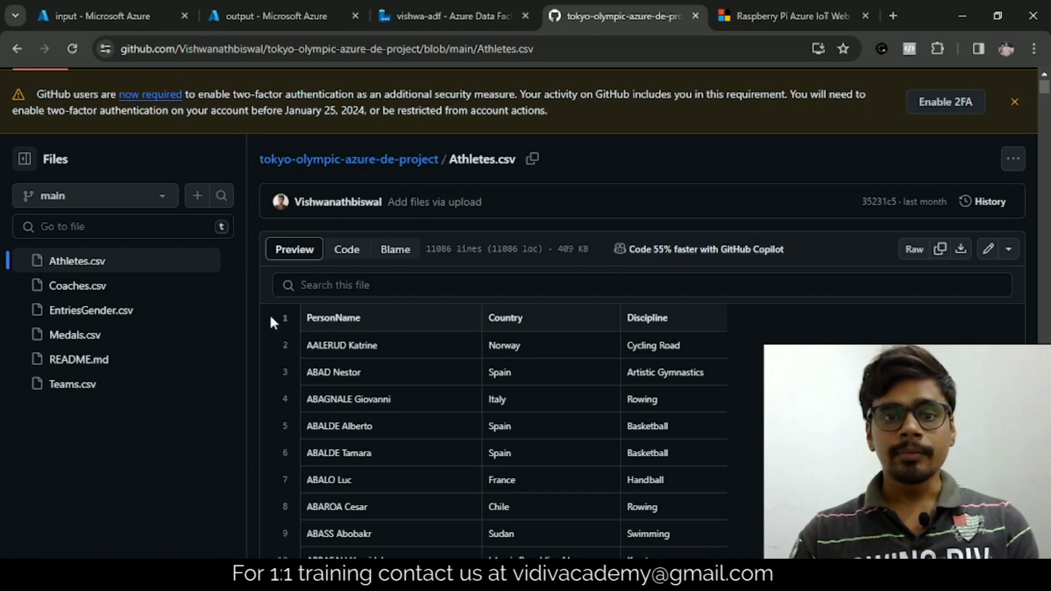
# - Open the raw version of Athletes.csv, review its rows, and select the raw file's web address
pyautogui.click(920, 266)
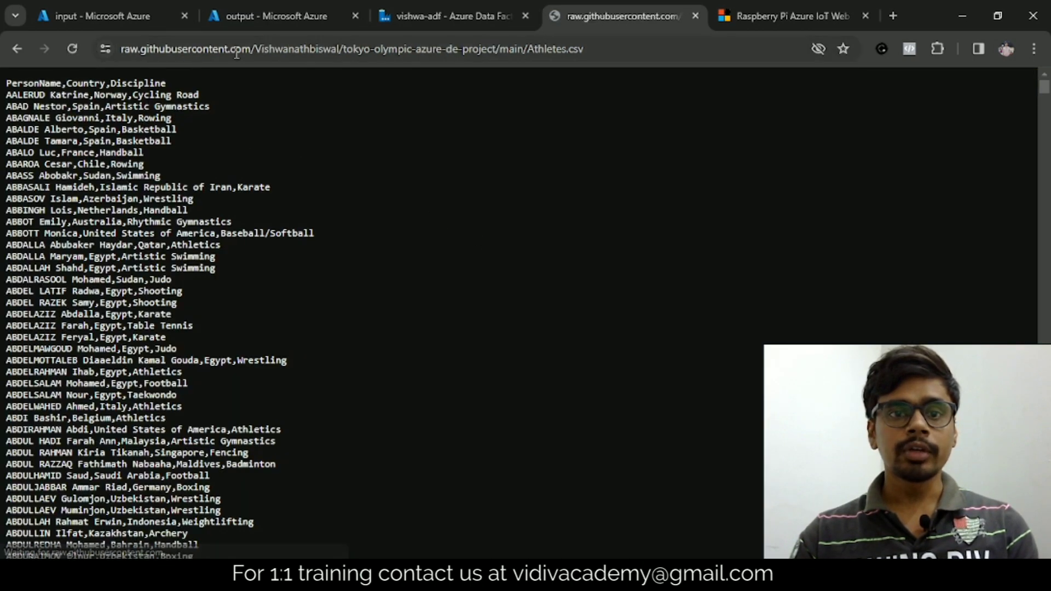
pyautogui.click(629, 49)
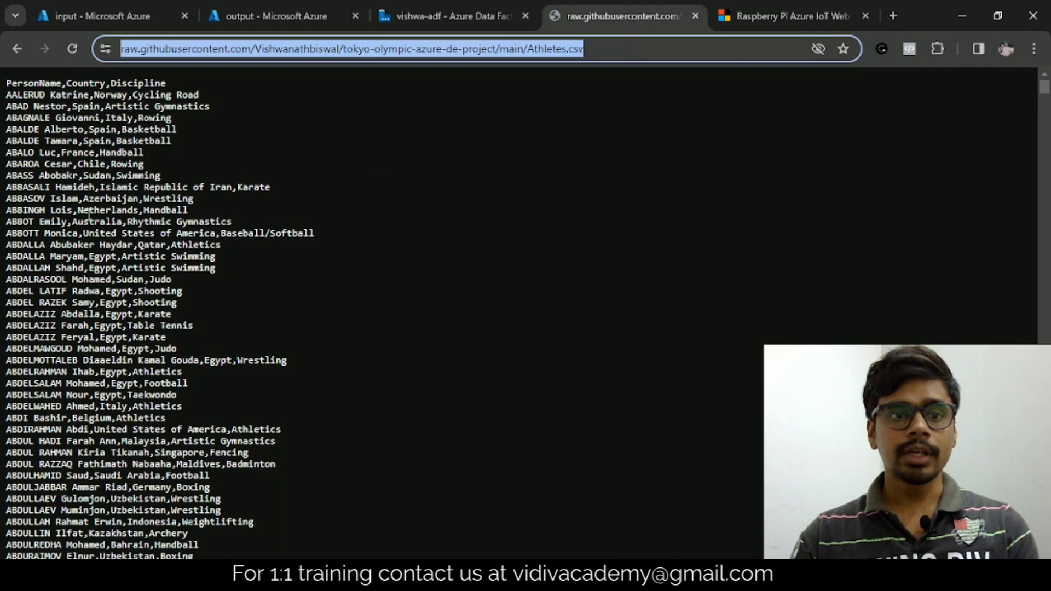
pyautogui.moveTo(5, 93); pyautogui.dragTo(105, 393)
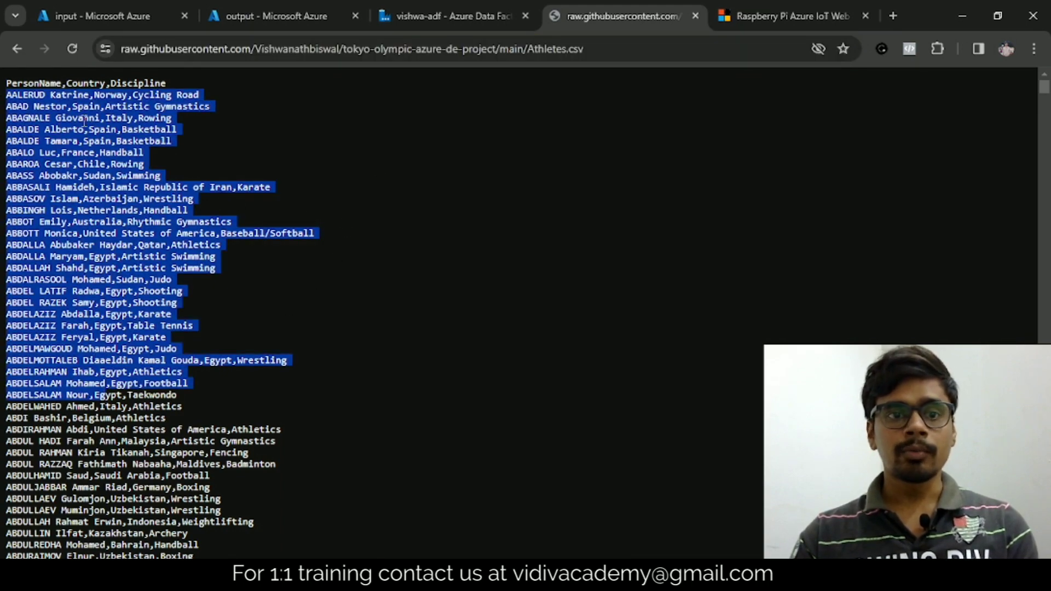
pyautogui.click(603, 46)
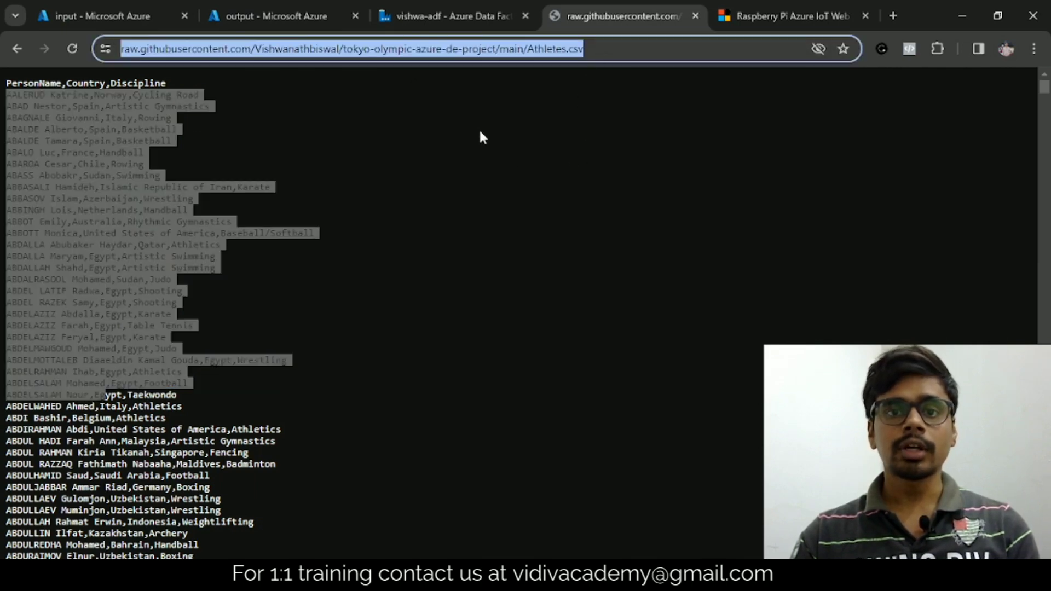
# - Return to the Azure portal's output container and refresh its blob list to check the contents
pyautogui.click(429, 17)
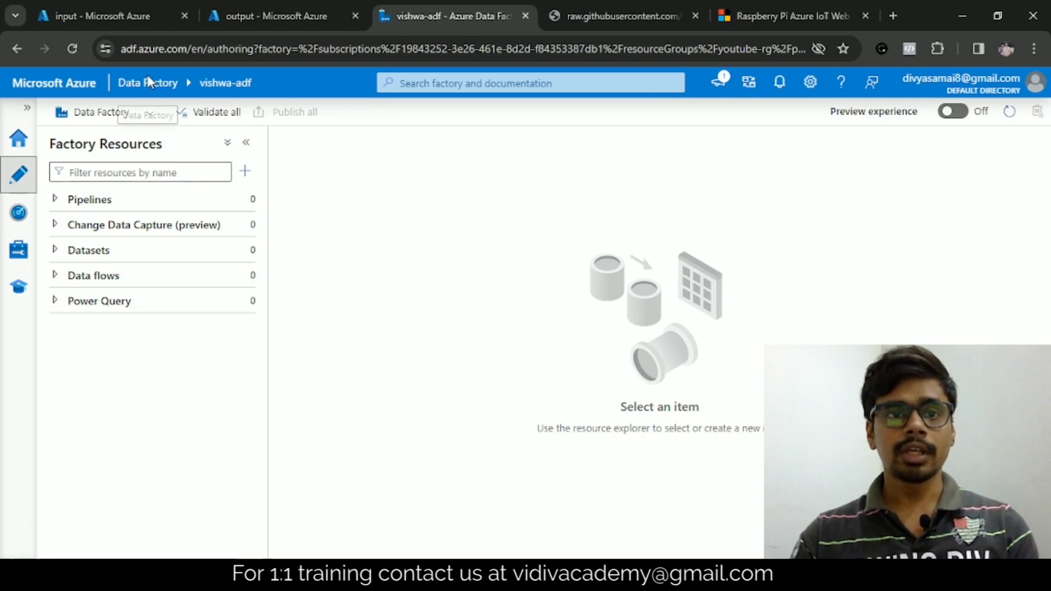
pyautogui.moveTo(606, 16)
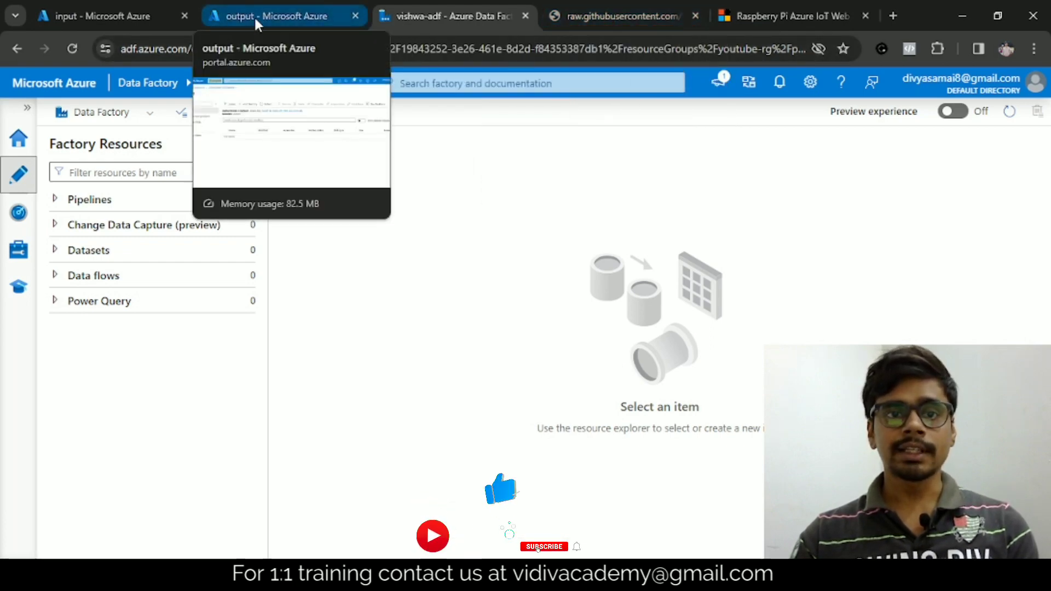
pyautogui.click(254, 15)
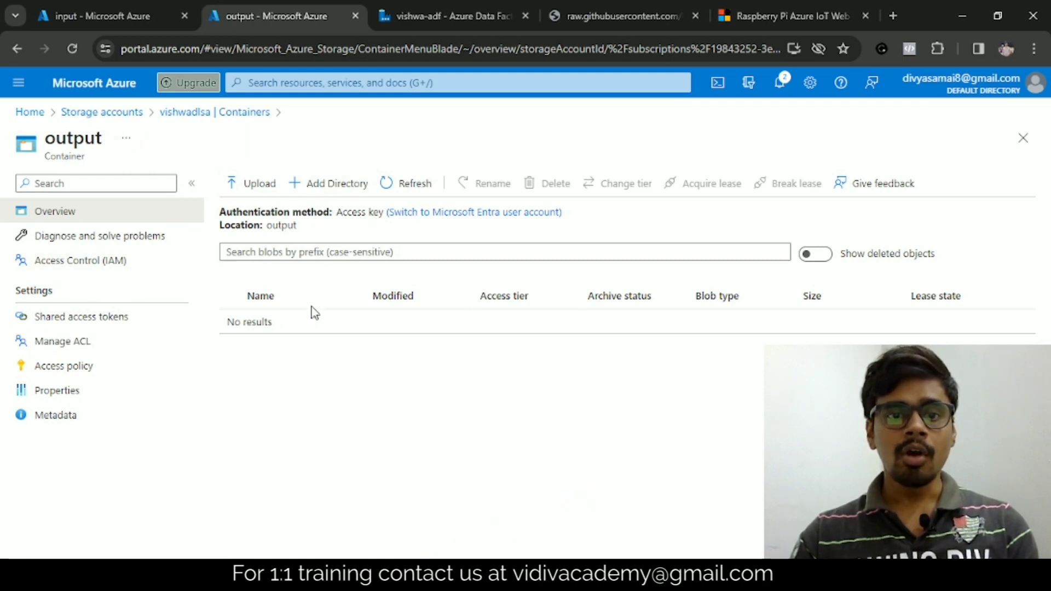
pyautogui.click(390, 186)
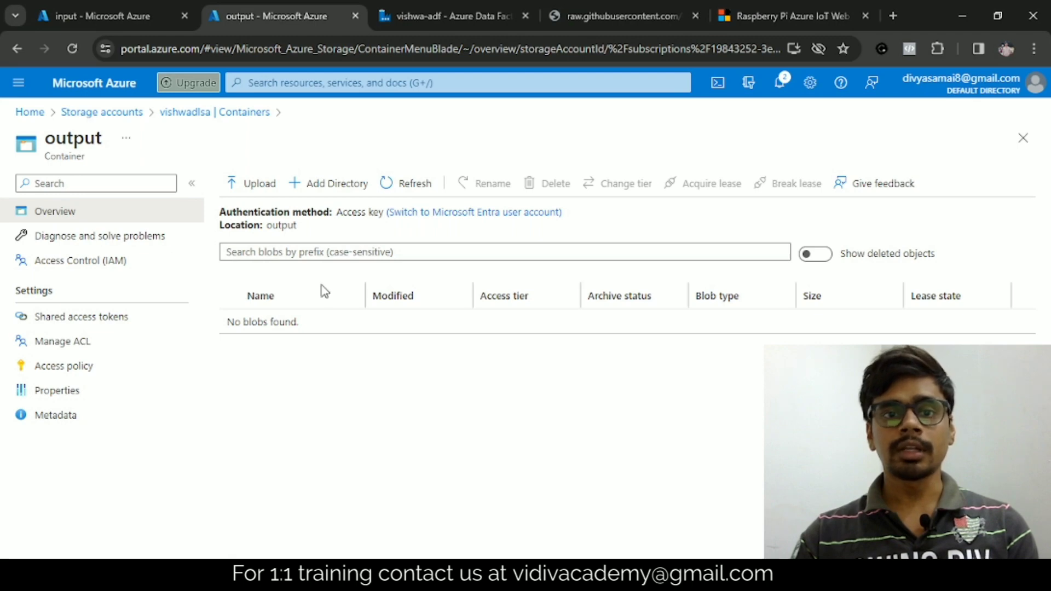
# - Create a new pipeline in the vishwa-adf data factory and add a Copy data activity to its canvas
pyautogui.click(427, 16)
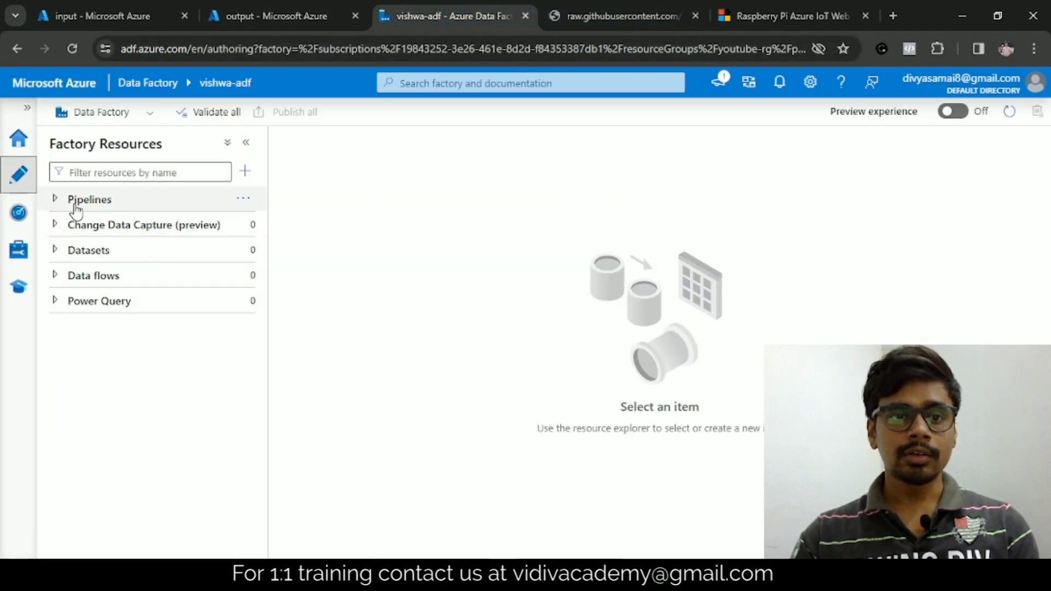
pyautogui.click(242, 198)
pyautogui.click(290, 225)
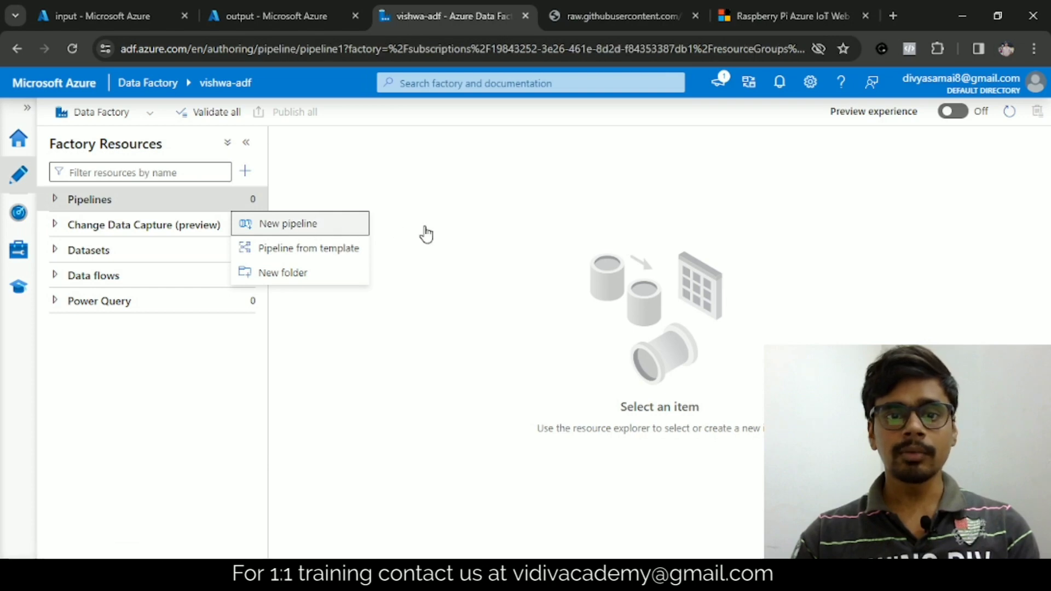
pyautogui.click(247, 143)
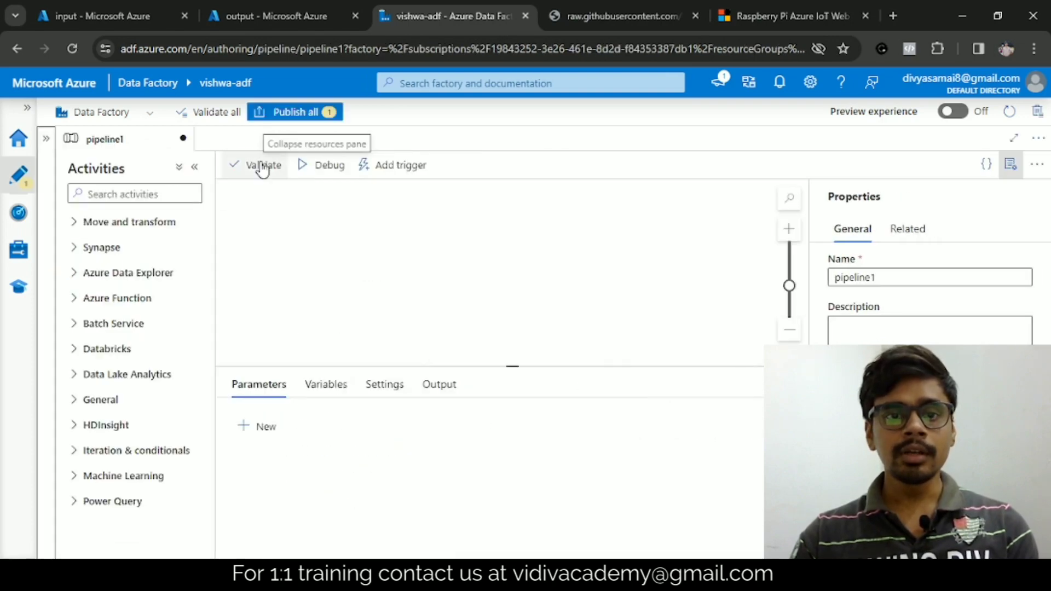
pyautogui.click(73, 223)
pyautogui.moveTo(120, 250); pyautogui.dragTo(458, 244)
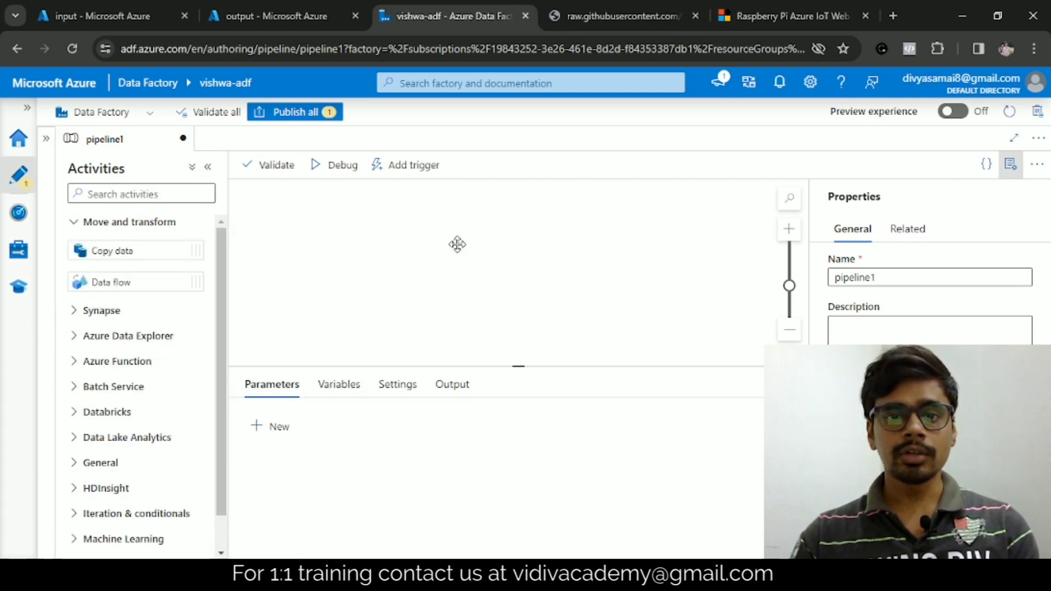
# - Rename the new pipeline as copy_from_github
pyautogui.doubleClick(879, 277)
pyautogui.write('cop')
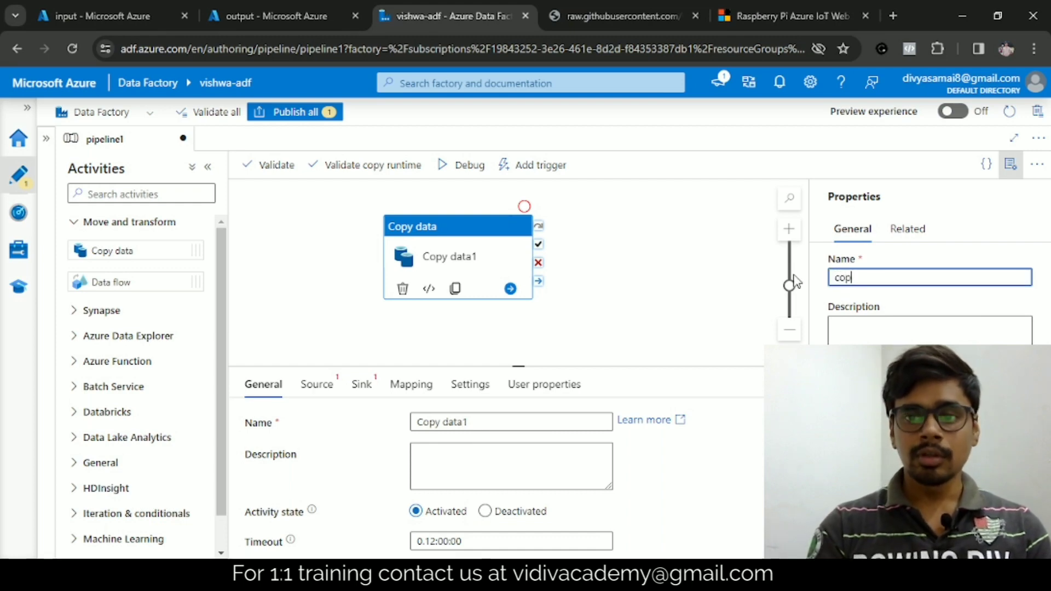
pyautogui.write('y_fro')
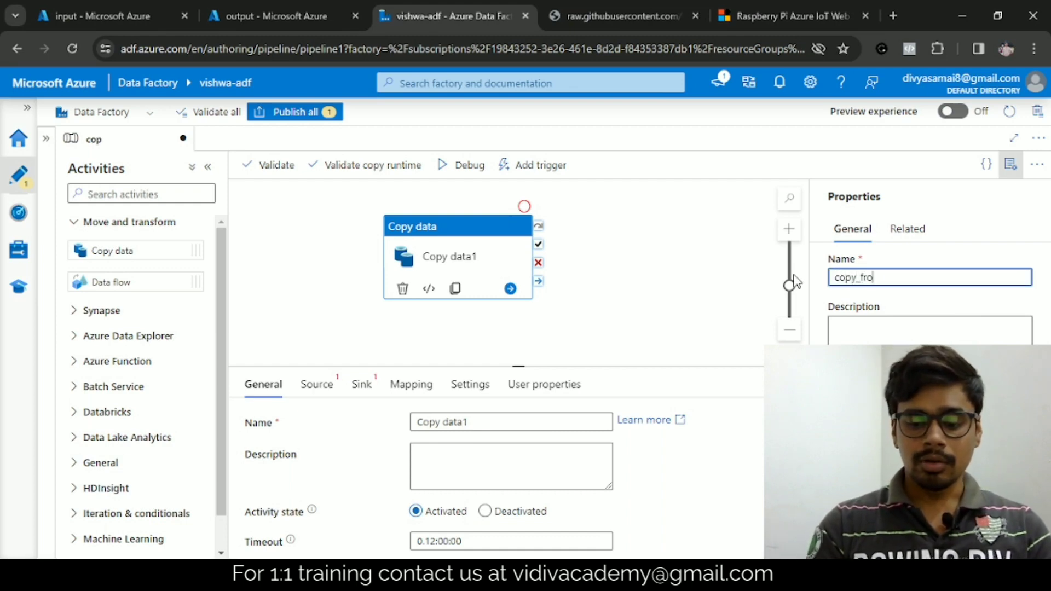
pyautogui.write('m_github')
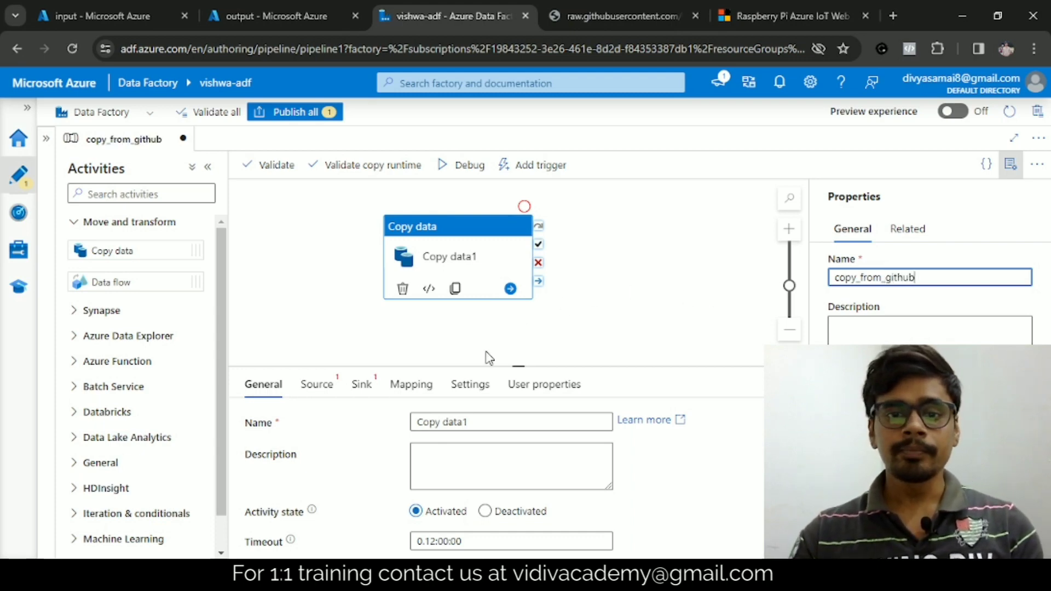
# - Rename the Copy data activity as "Copy data from github to adls" and return to its general settings
pyautogui.click(474, 419)
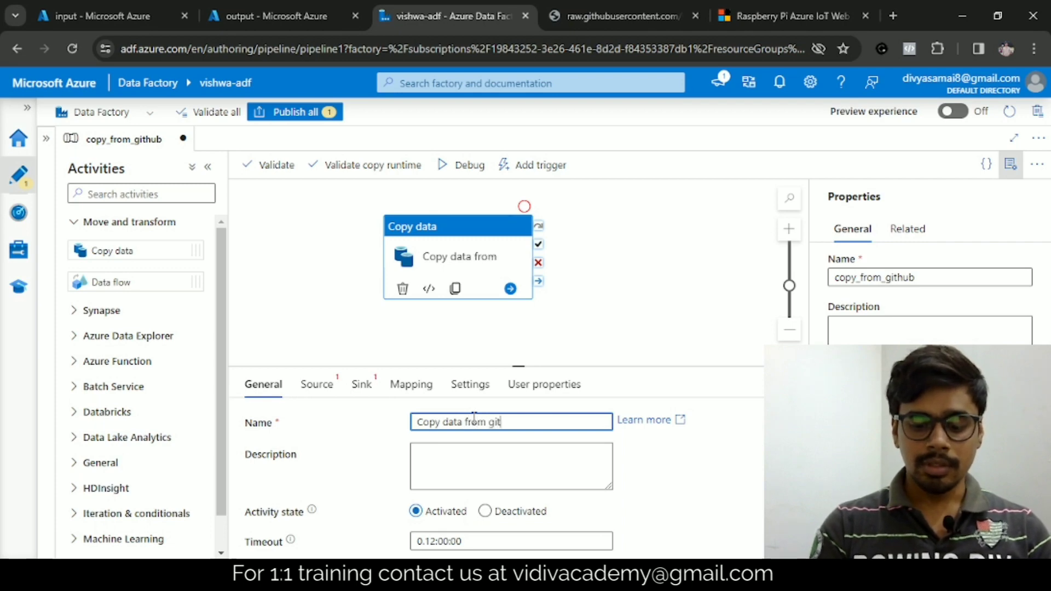
pyautogui.write('from github to adls')
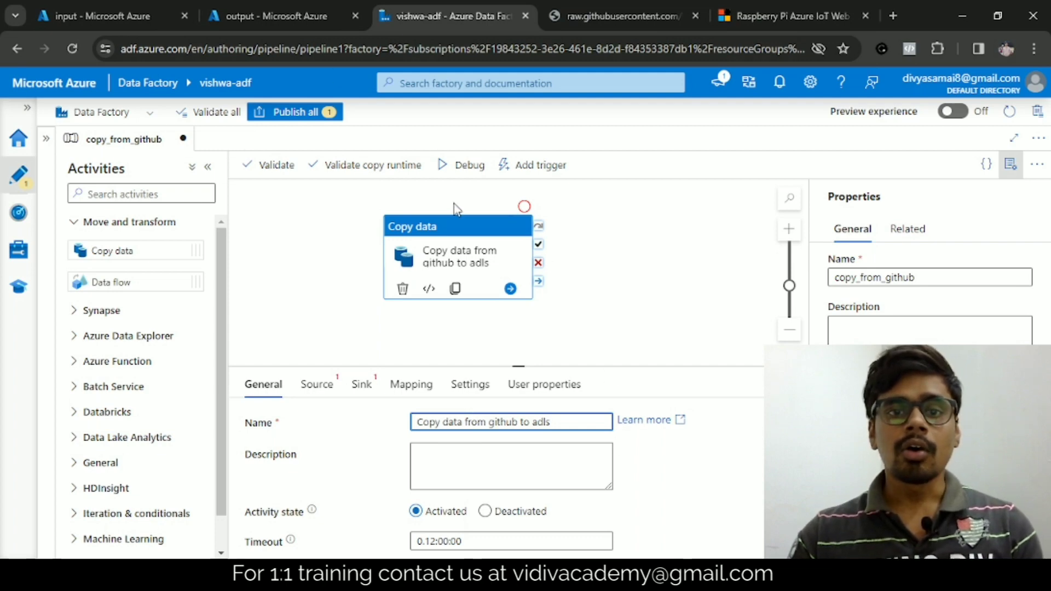
pyautogui.click(315, 387)
pyautogui.click(279, 388)
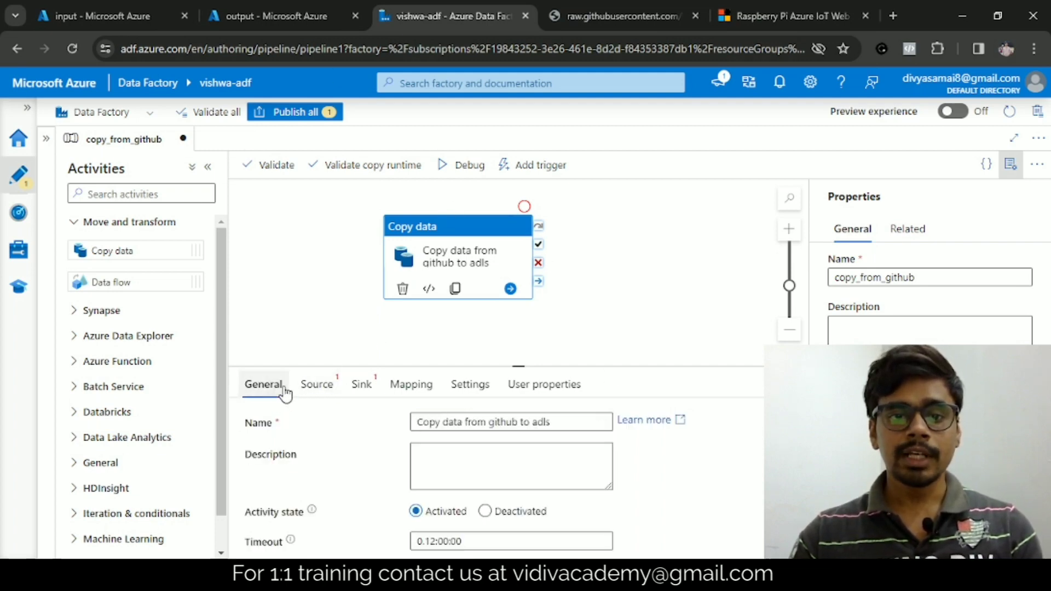
# - Try a retry count of 3 for the copy activity, and set it back to 0
pyautogui.scroll(-3, 529, 462)
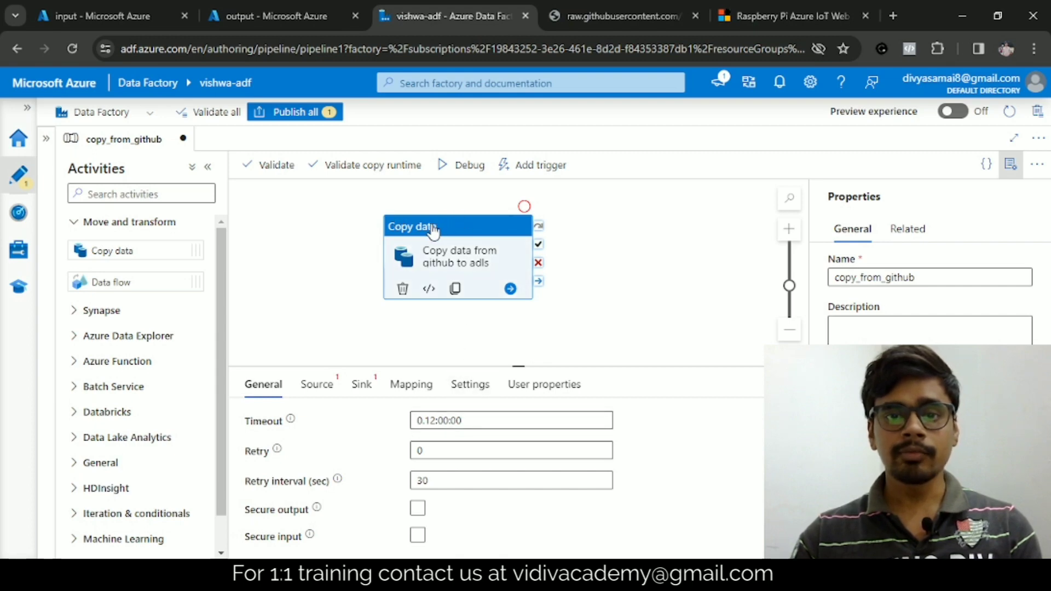
pyautogui.click(416, 455)
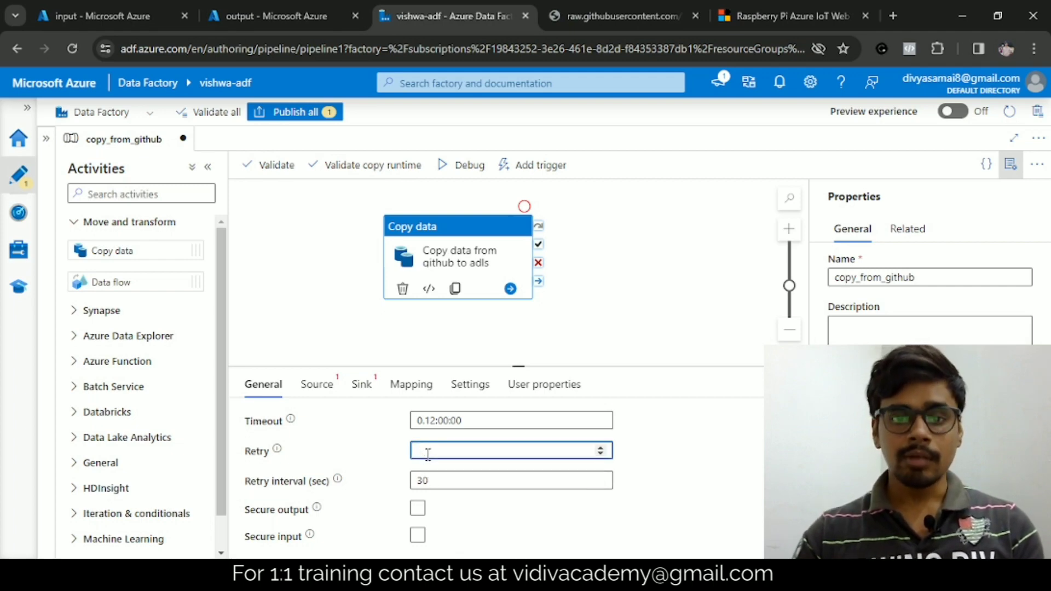
pyautogui.write('3')
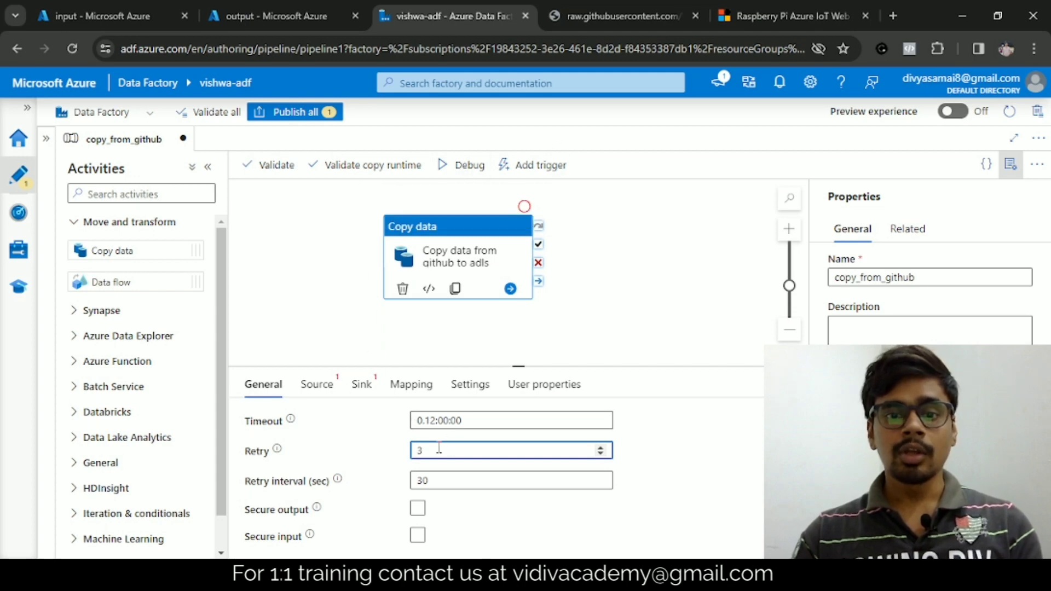
pyautogui.click(282, 447)
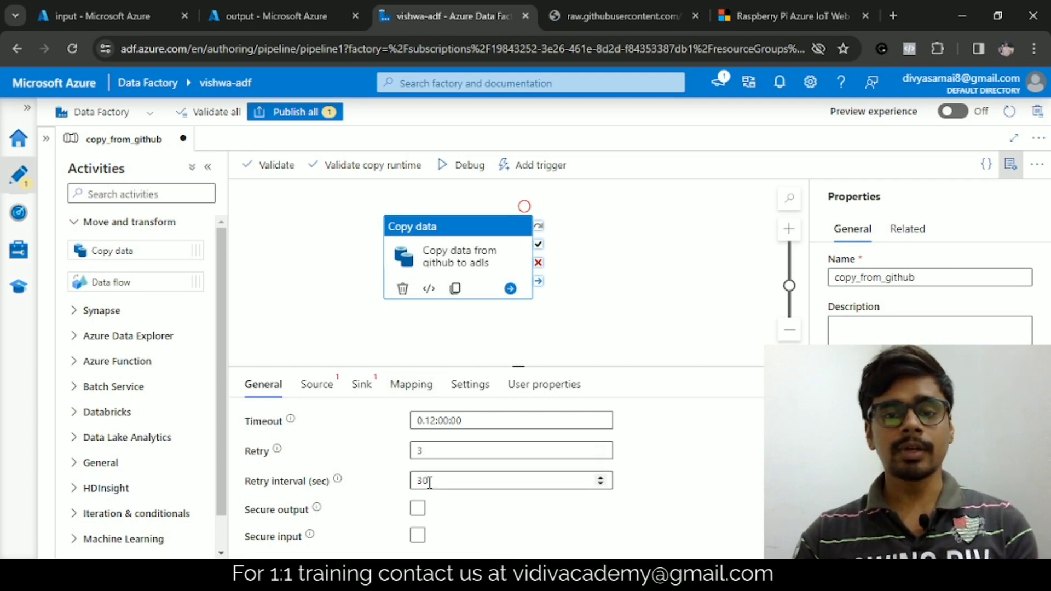
pyautogui.click(431, 452)
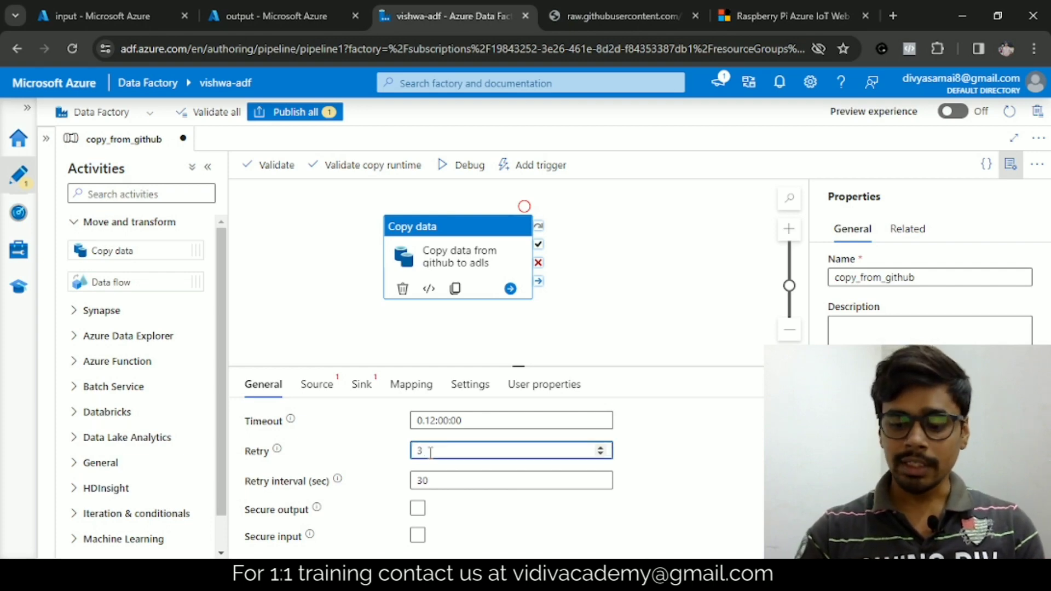
pyautogui.press('BackSpace')
pyautogui.write('0')
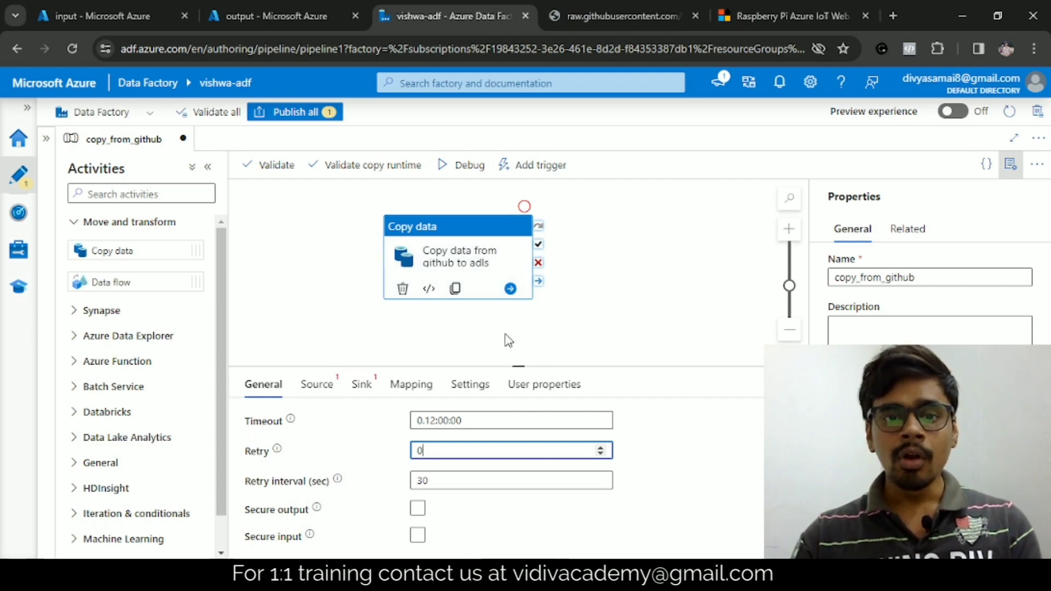
# - Start a new source dataset for the copy activity using the HTTP data store and the DelimitedText format
pyautogui.click(329, 388)
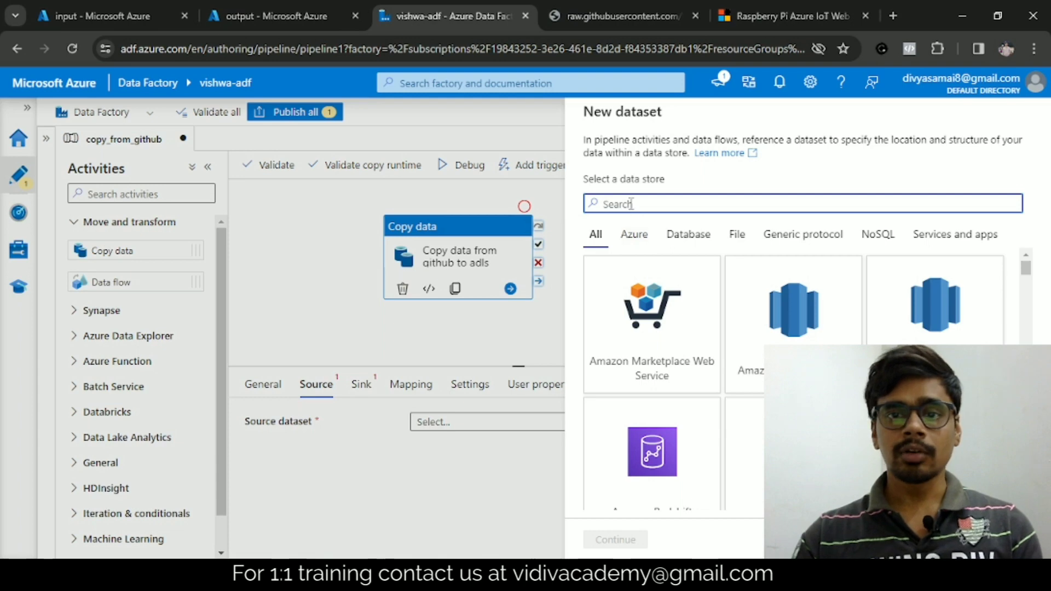
pyautogui.write('http')
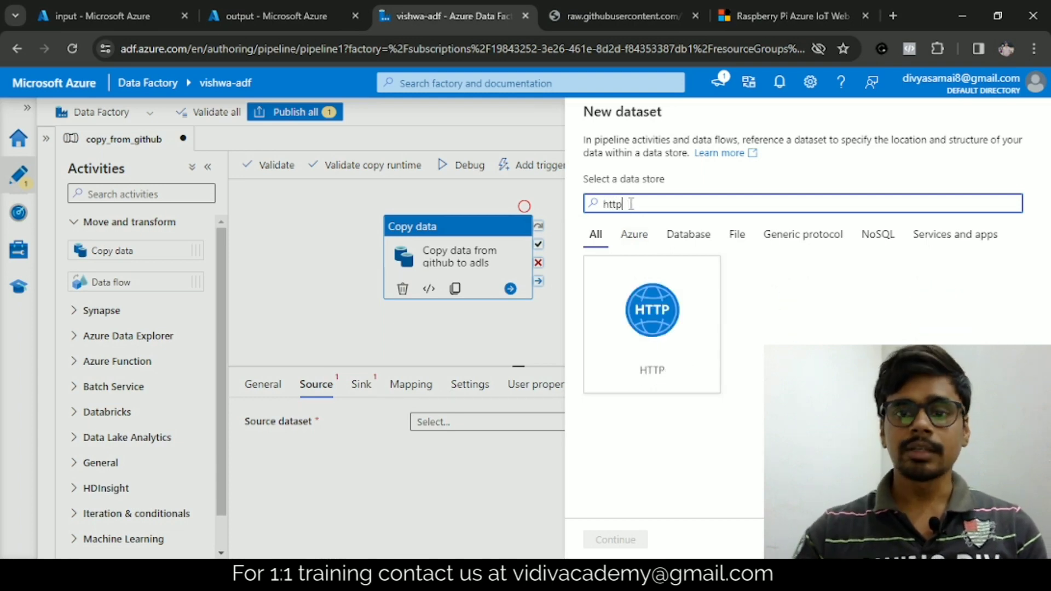
pyautogui.click(640, 317)
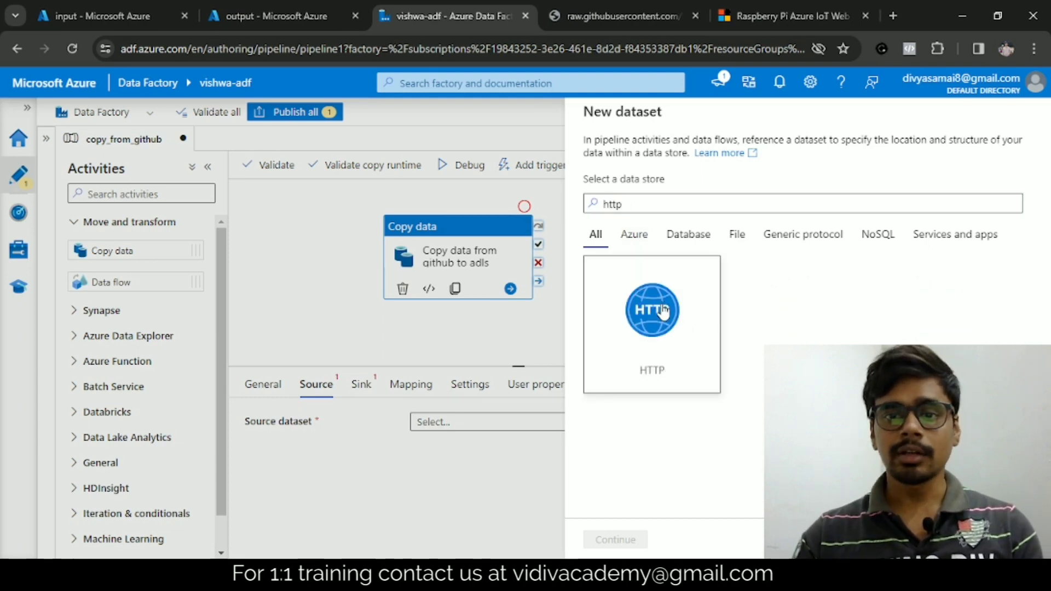
pyautogui.click(627, 539)
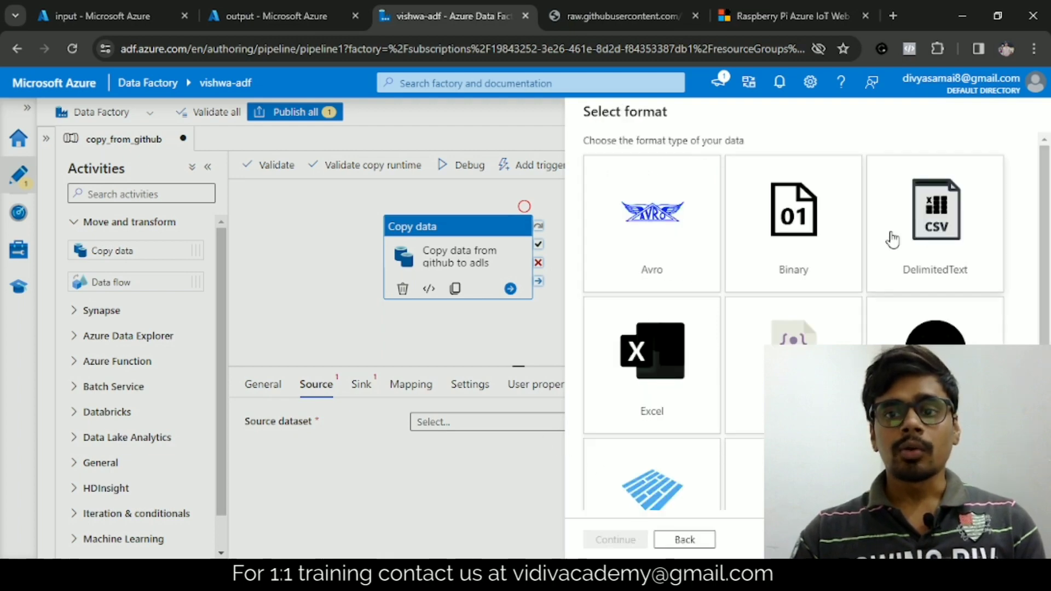
pyautogui.click(953, 232)
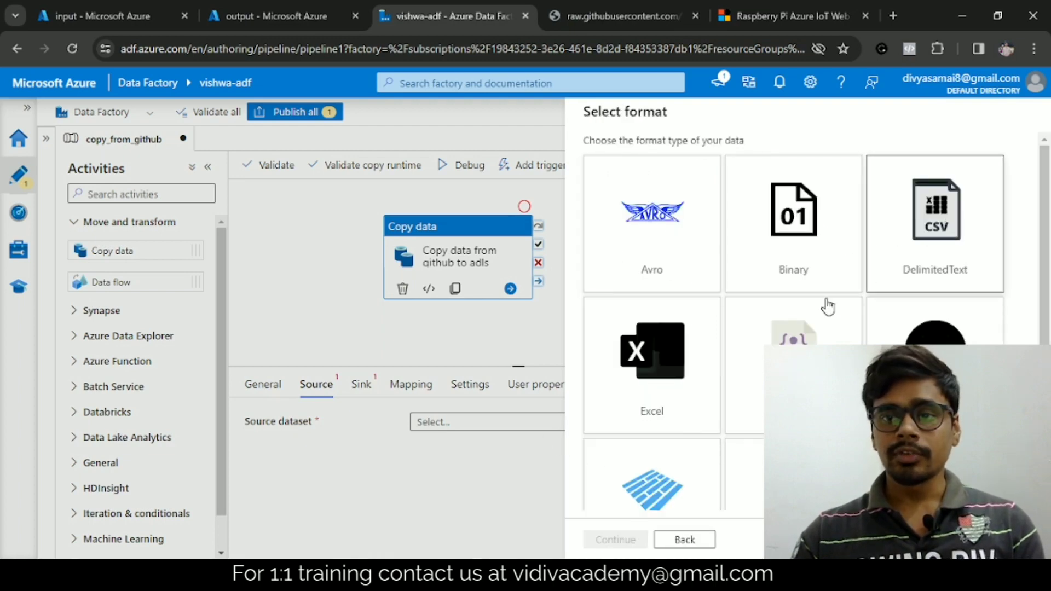
pyautogui.click(615, 540)
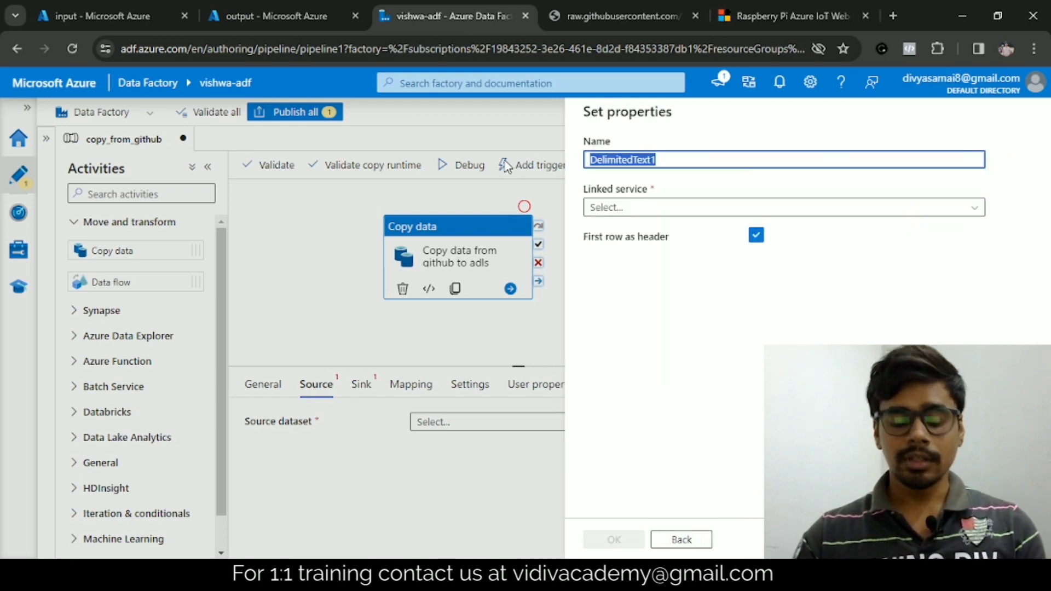
# - Name the HTTP source dataset github_source
pyautogui.write('gith')
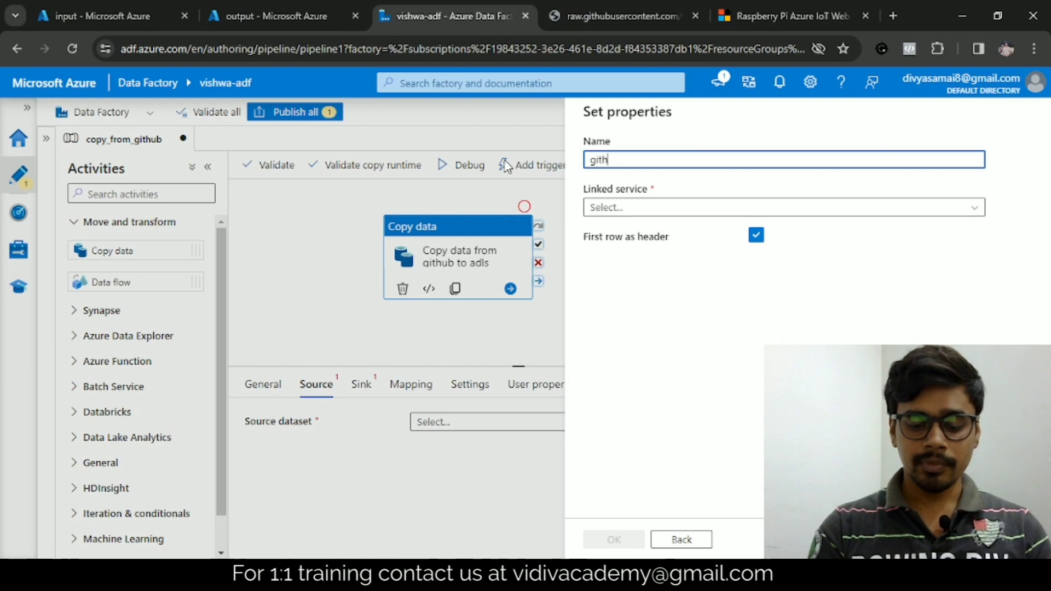
pyautogui.write('ub)')
pyautogui.press('BackSpace')
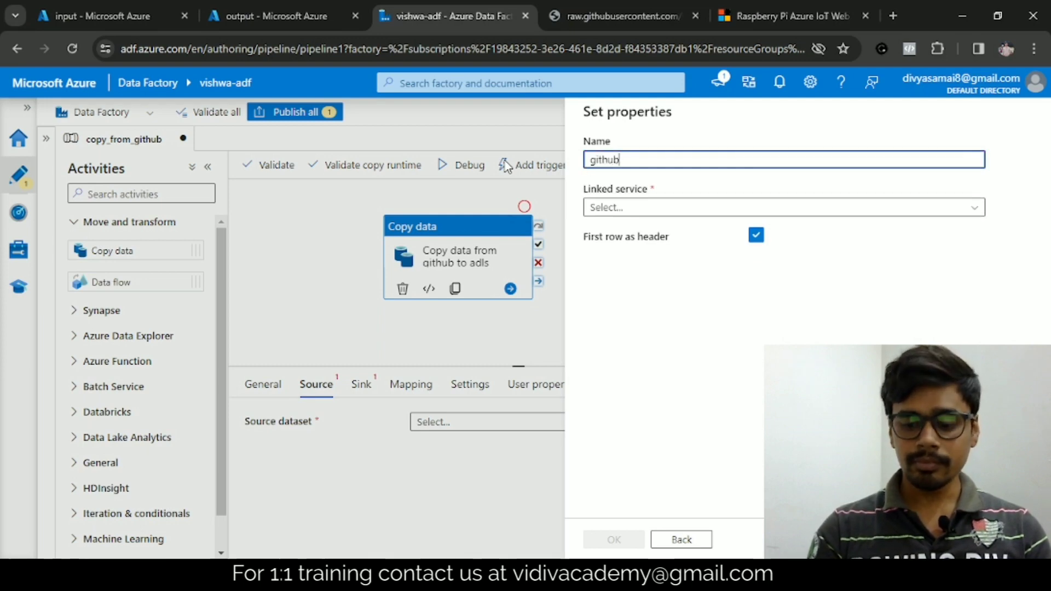
pyautogui.write('_source')
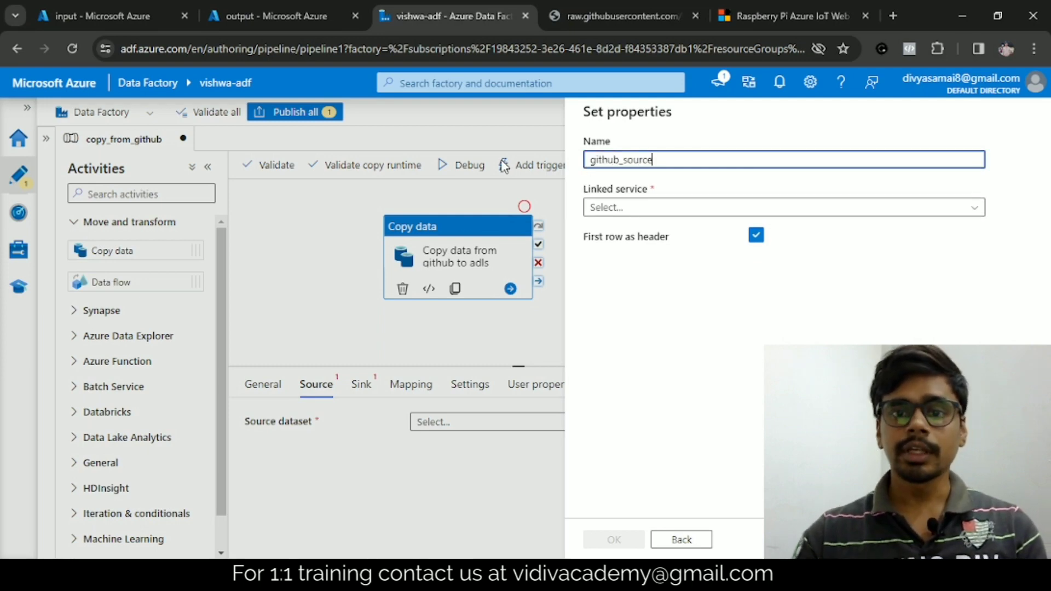
# - Start a new HTTP linked service for the source dataset and name it https_ls
pyautogui.click(619, 205)
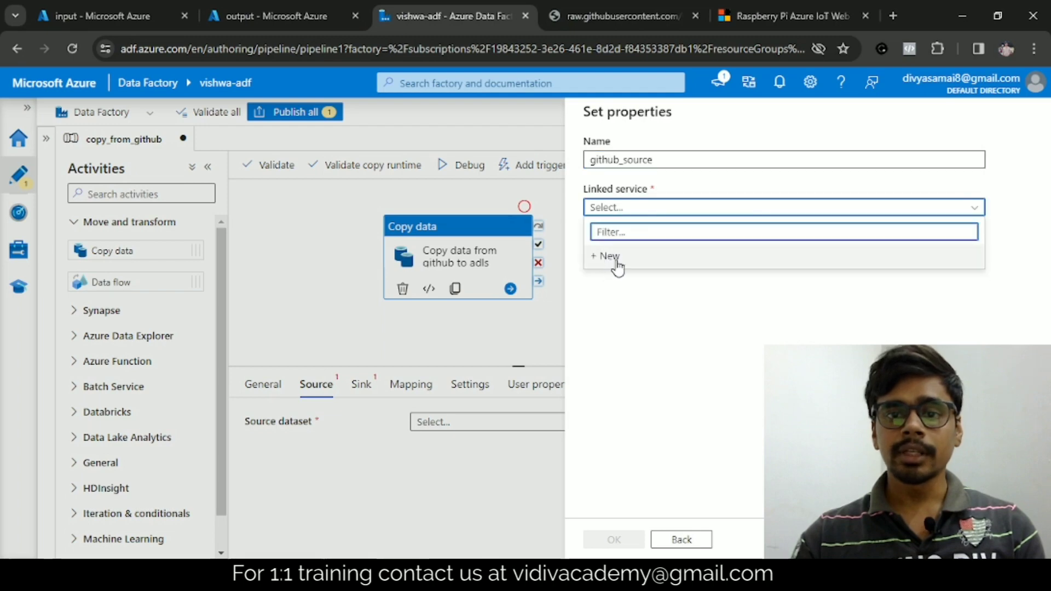
pyautogui.click(618, 265)
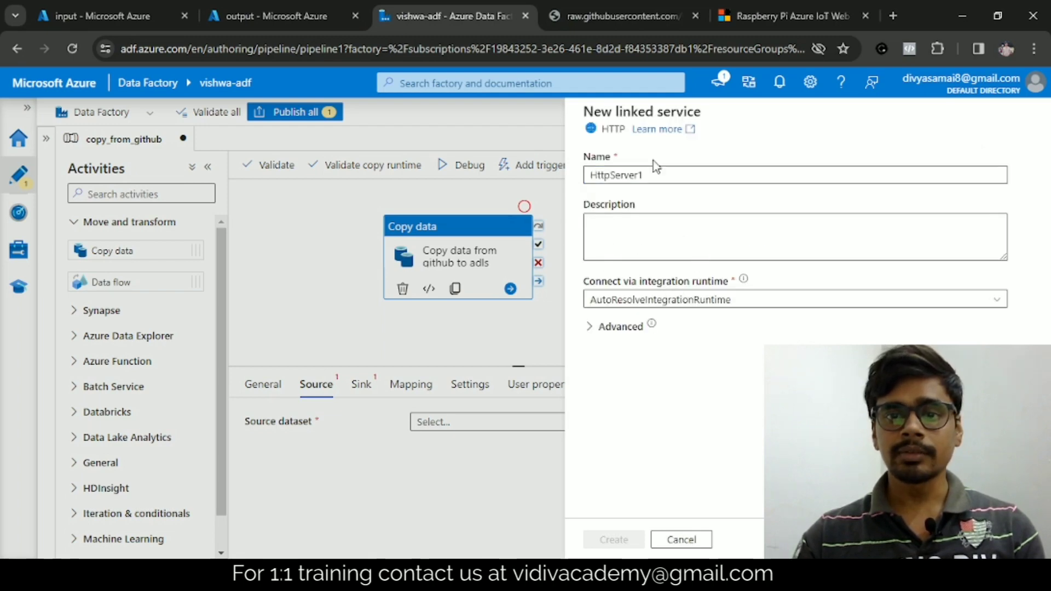
pyautogui.moveTo(659, 173); pyautogui.dragTo(554, 180)
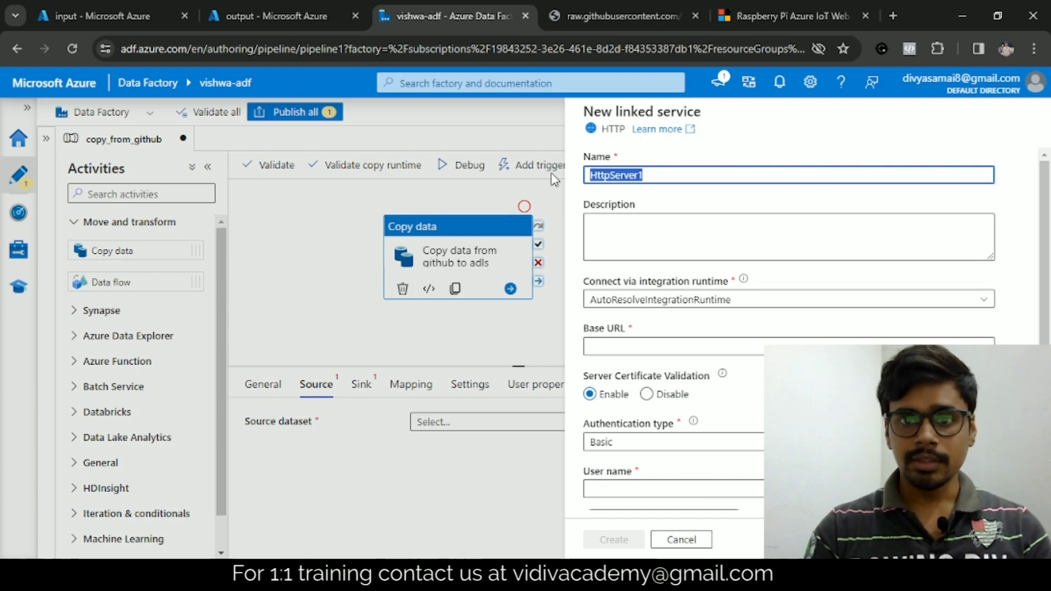
pyautogui.write('https')
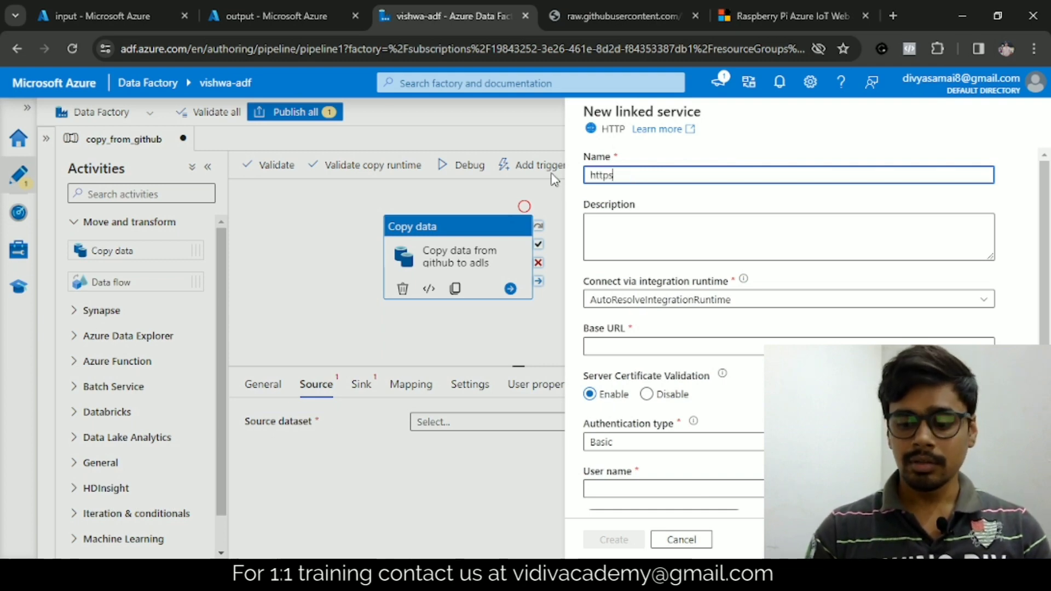
pyautogui.write('_')
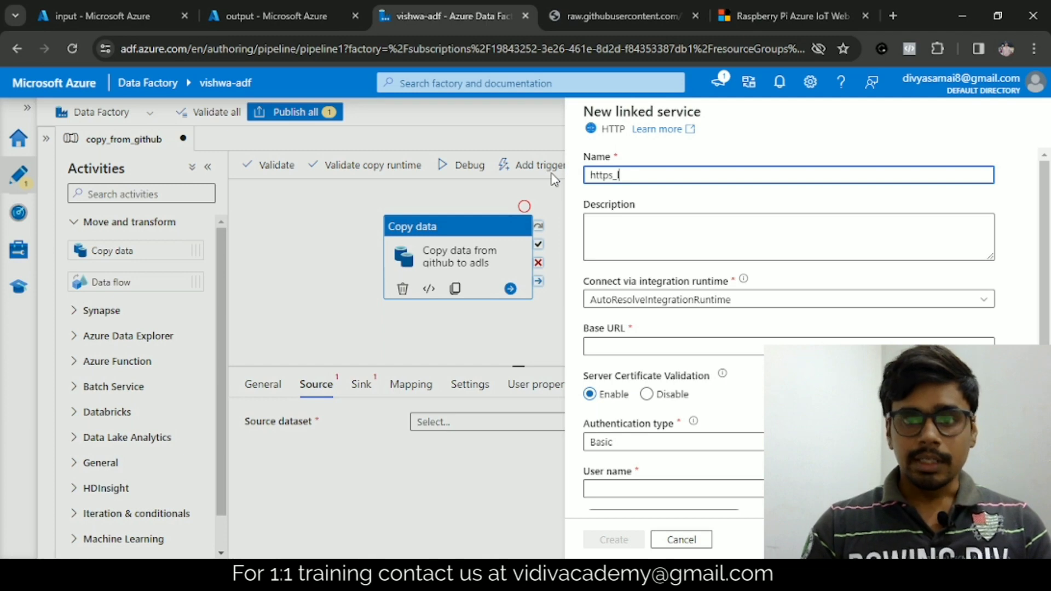
pyautogui.write('ls')
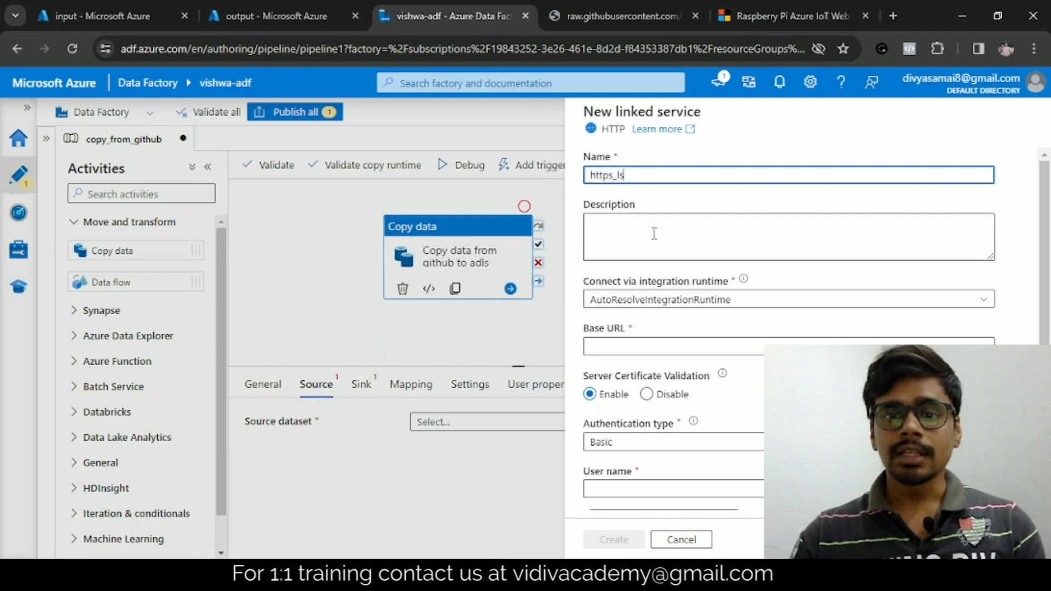
# - Examine the network environment options for a new integration runtime, and return to the linked service settings
pyautogui.scroll(-2, 685, 278)
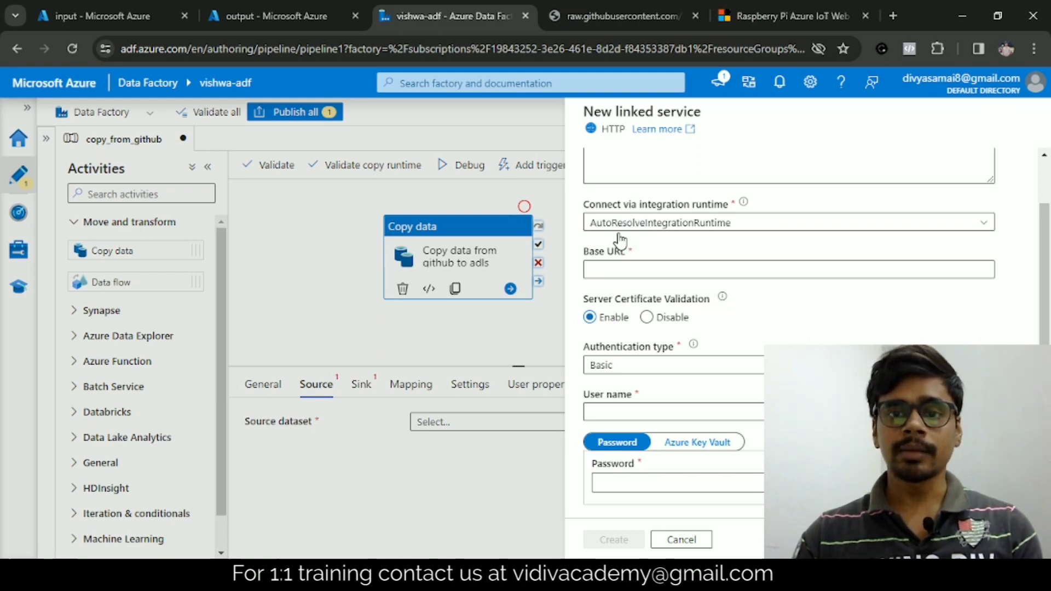
pyautogui.click(701, 229)
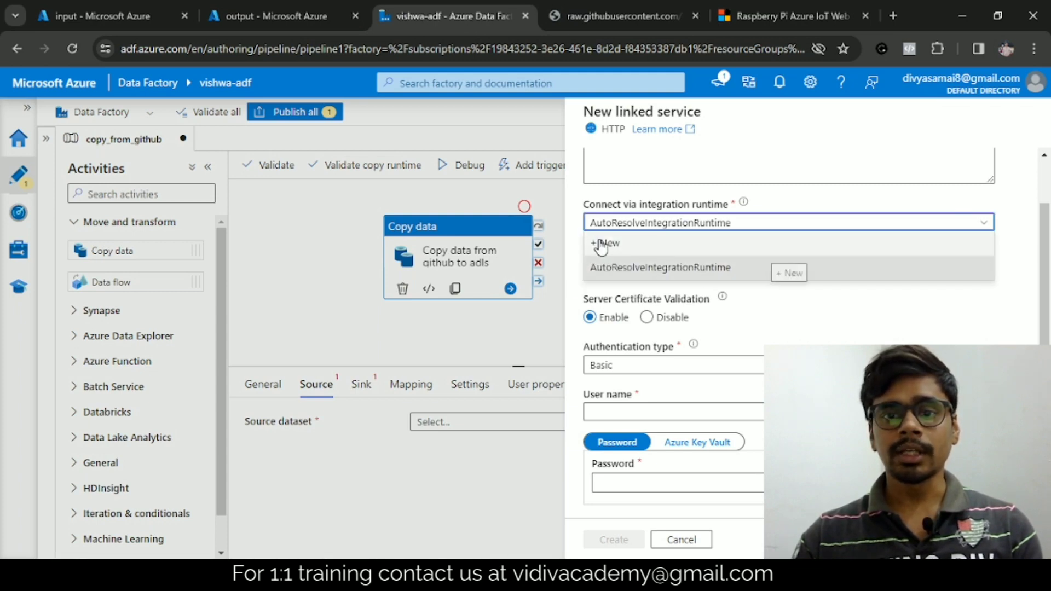
pyautogui.click(659, 269)
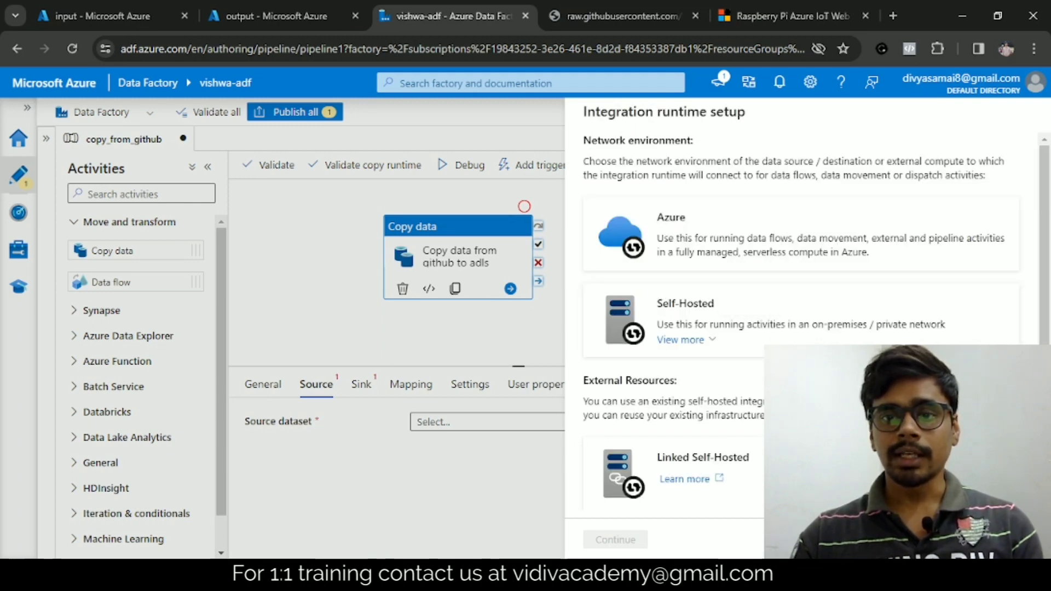
pyautogui.press('Escape')
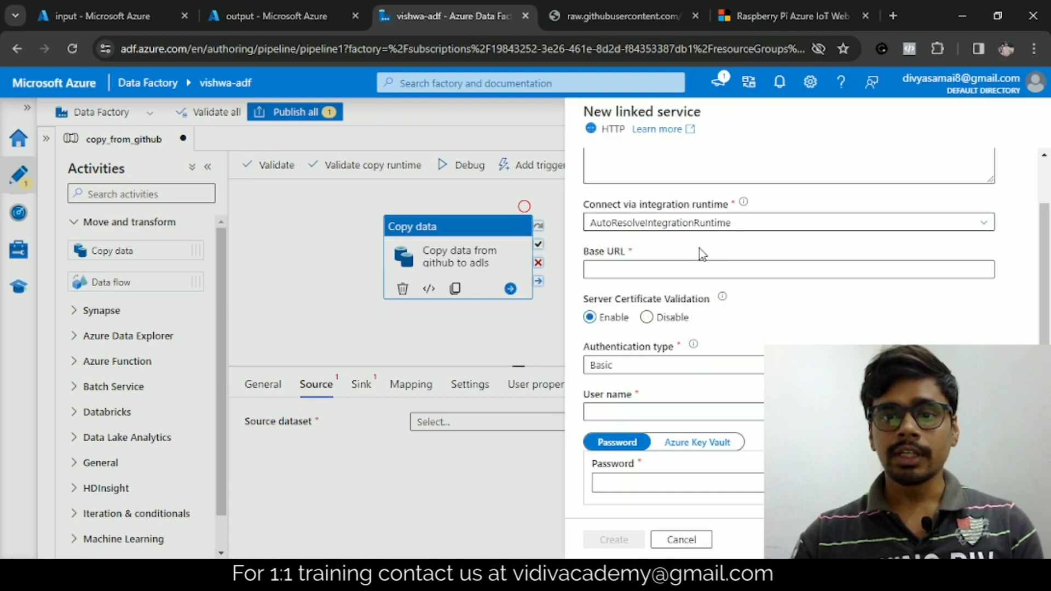
# - Set the base URL to the raw GitHub address of Athletes.csv in tokyo-olympic-azure-de-project, and the authentication type to Anonymous
pyautogui.click(620, 274)
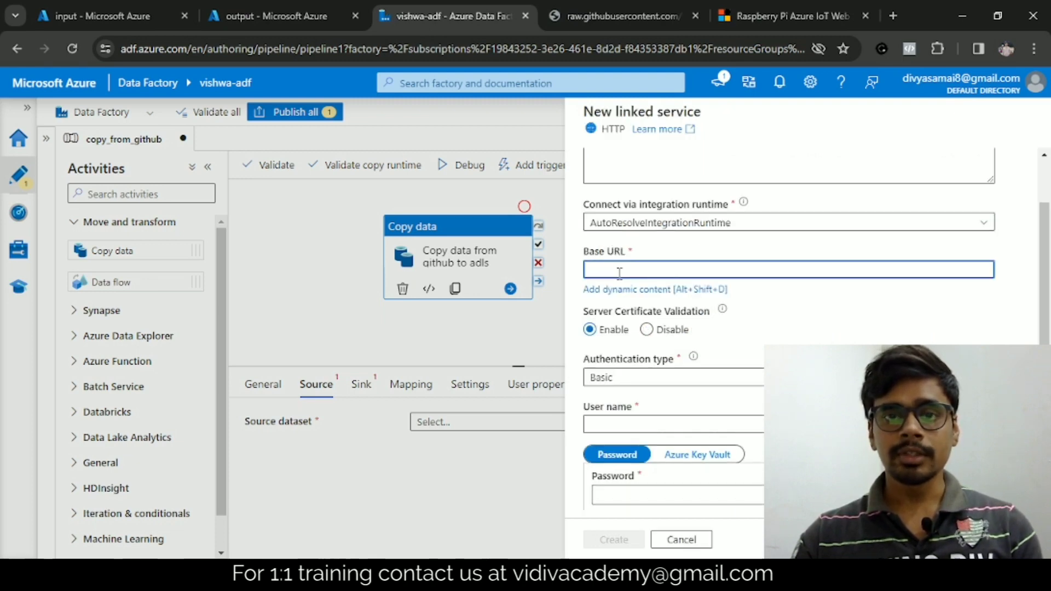
pyautogui.write('https://raw.githubusercontent.com/Vishwanathbiswal/tokyo-olympic-azure-de-project/main/Athletes.csv')
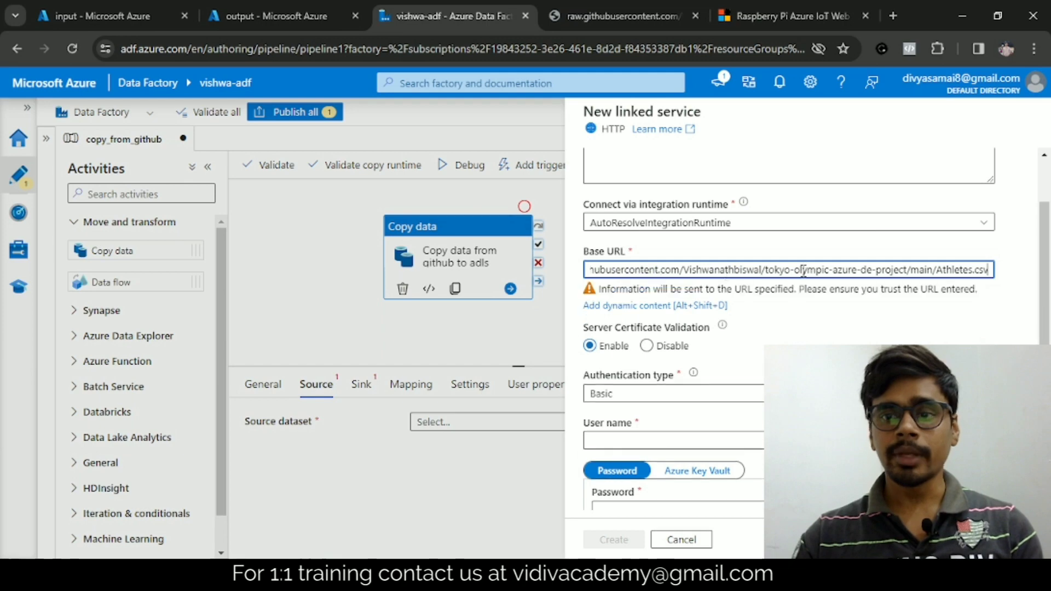
pyautogui.click(632, 14)
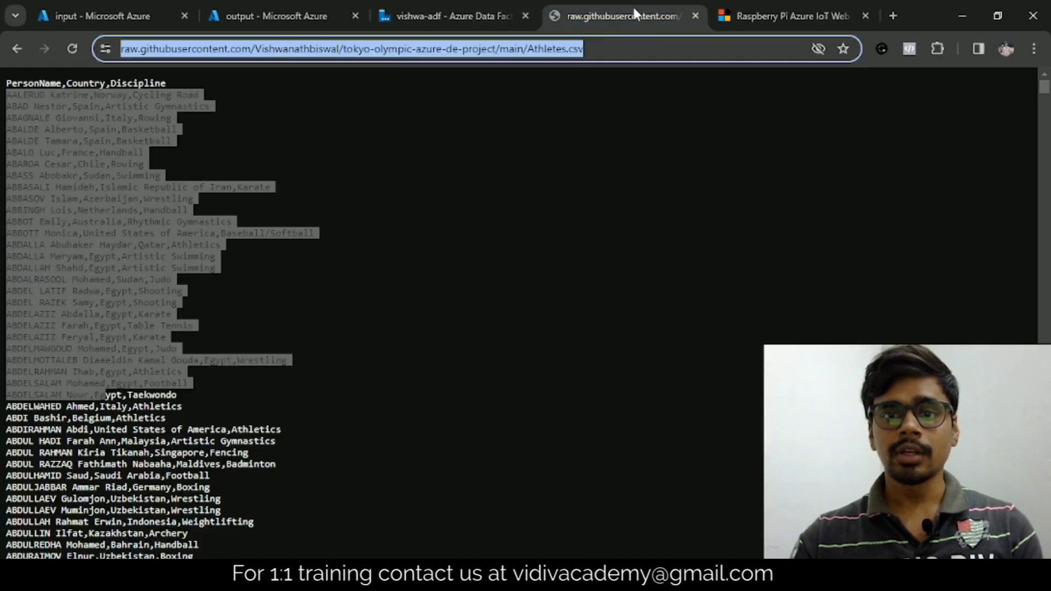
pyautogui.click(451, 21)
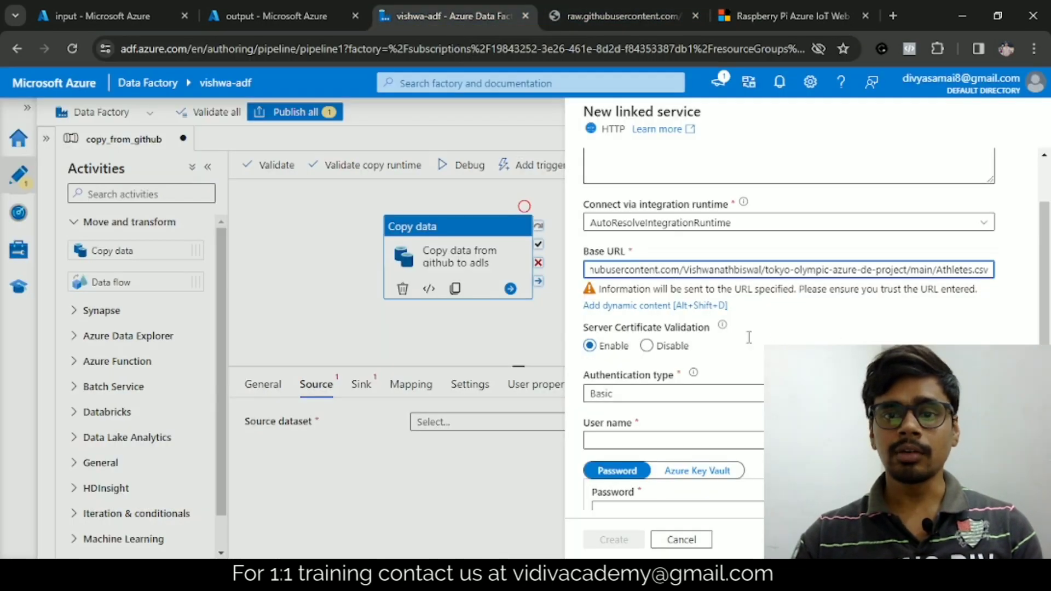
pyautogui.scroll(-2, 654, 319)
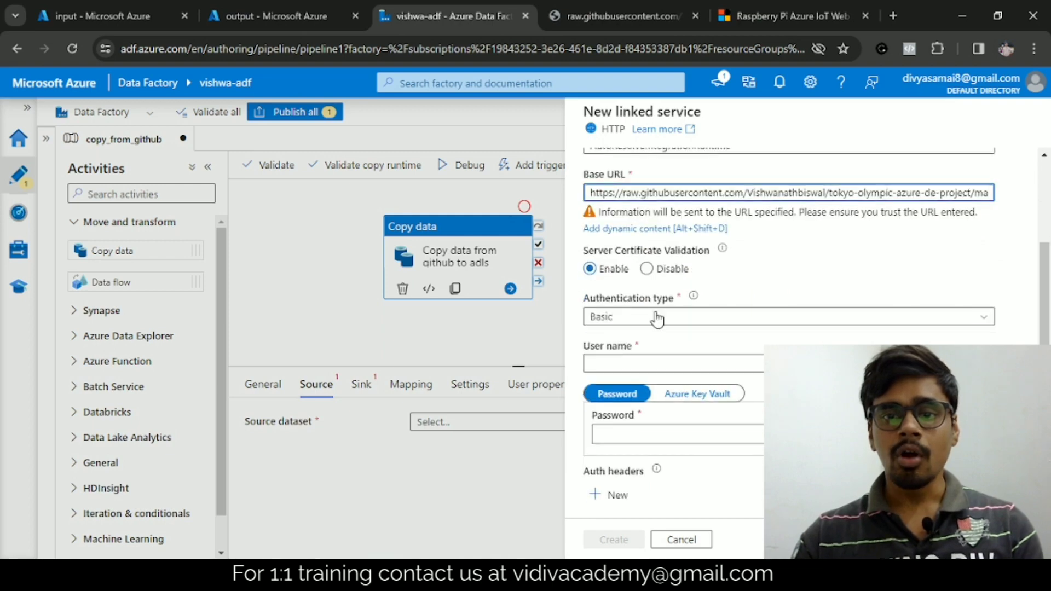
pyautogui.click(646, 316)
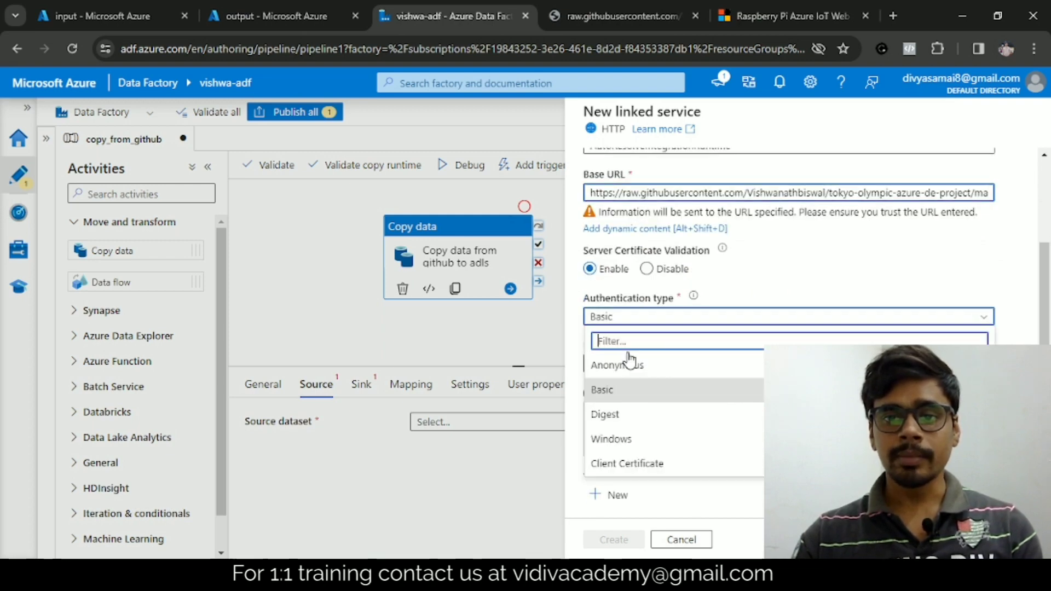
pyautogui.click(624, 355)
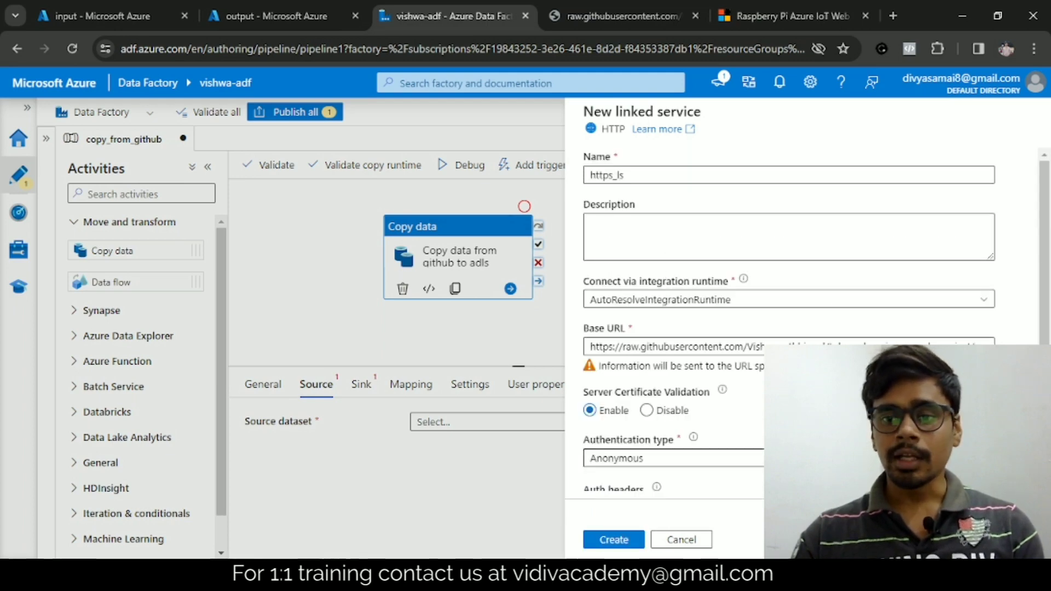
# - Create the https_ls linked service and confirm the github_source dataset with its relative URL left blank
pyautogui.click(611, 547)
pyautogui.click(611, 542)
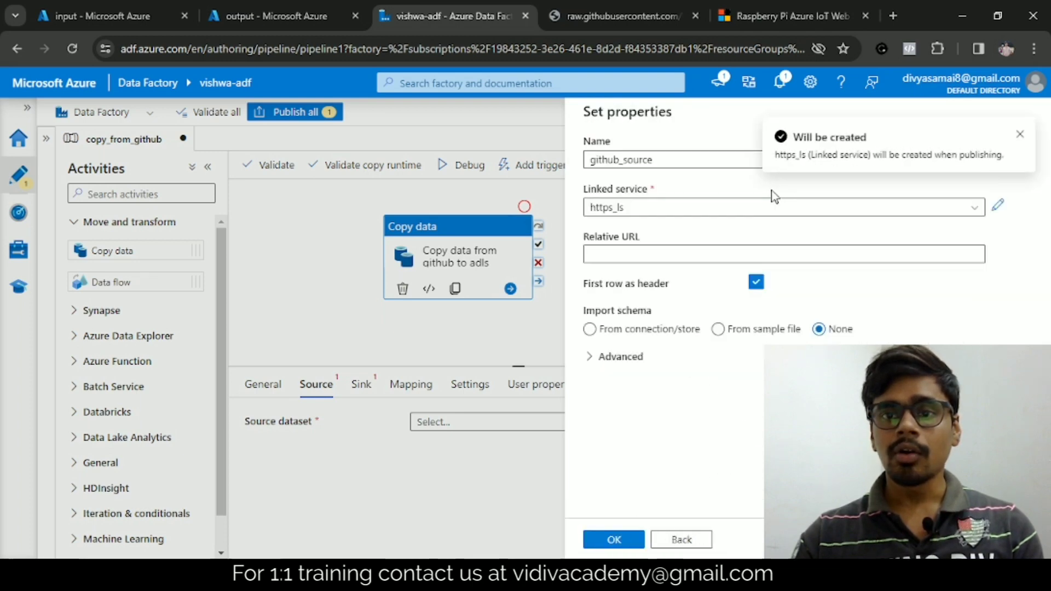
pyautogui.click(668, 251)
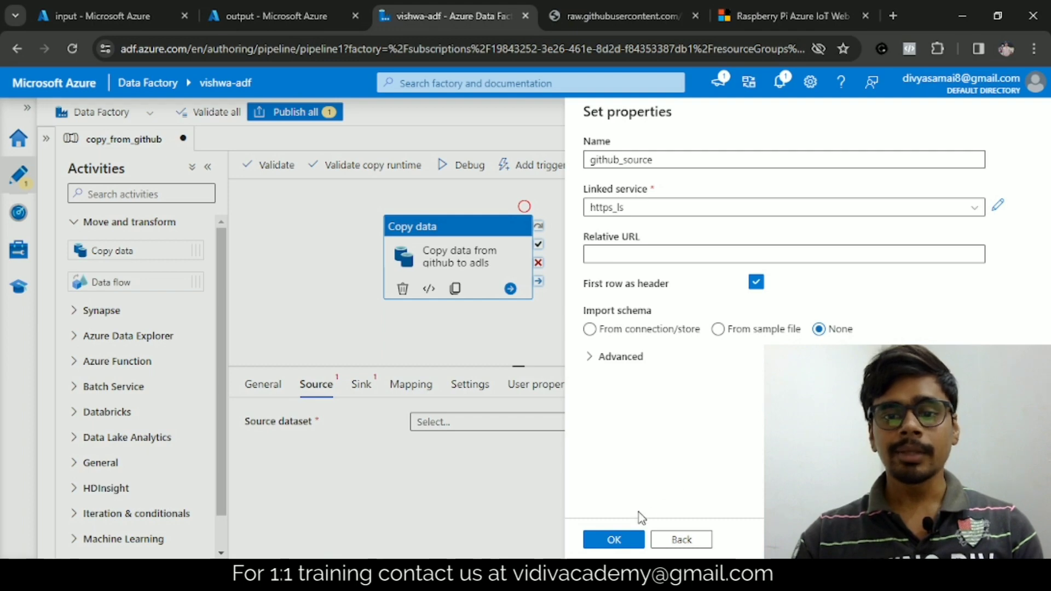
pyautogui.click(615, 538)
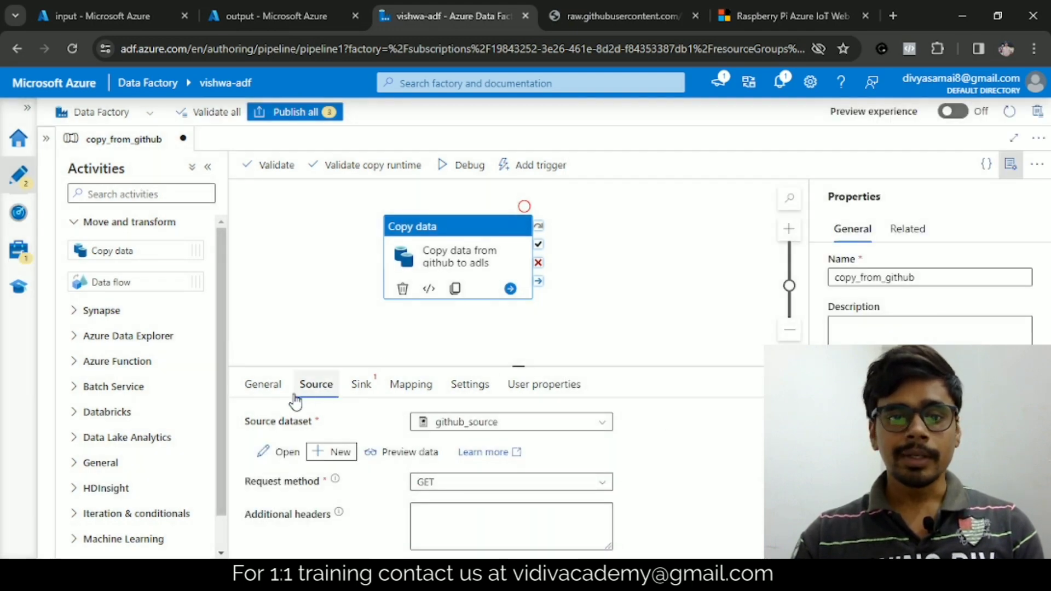
# - Start a new sink dataset for the copy activity using Azure Data Lake Storage Gen2 and the DelimitedText format
pyautogui.click(360, 384)
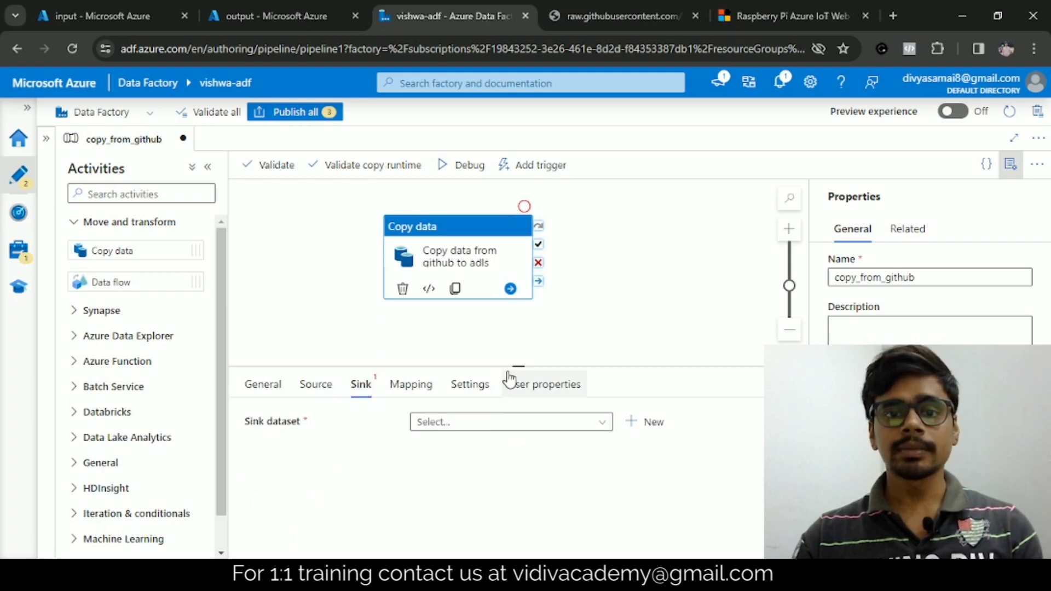
pyautogui.click(649, 422)
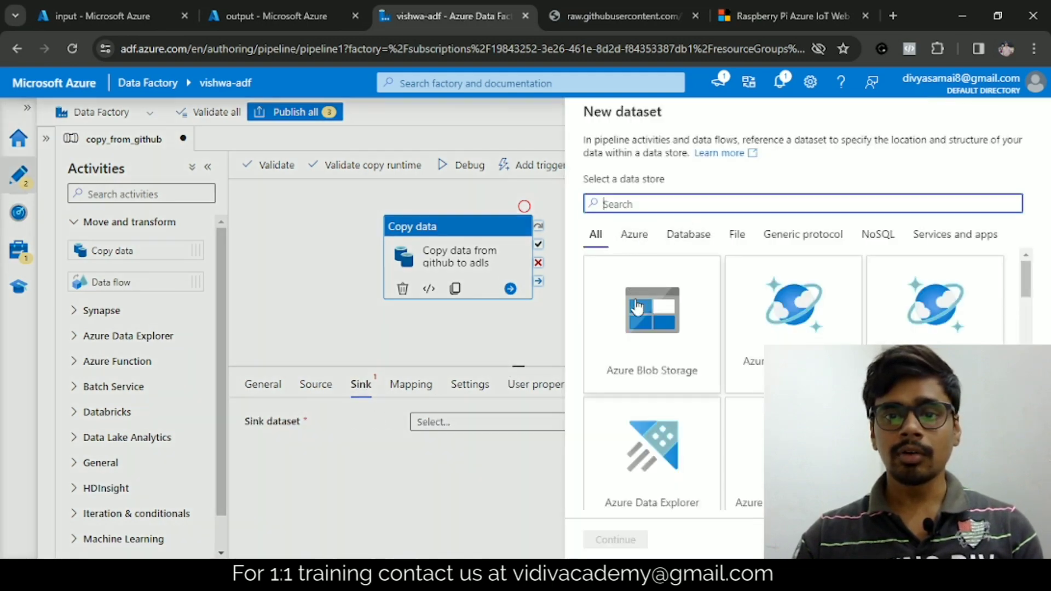
pyautogui.click(633, 236)
pyautogui.scroll(-2, 933, 350)
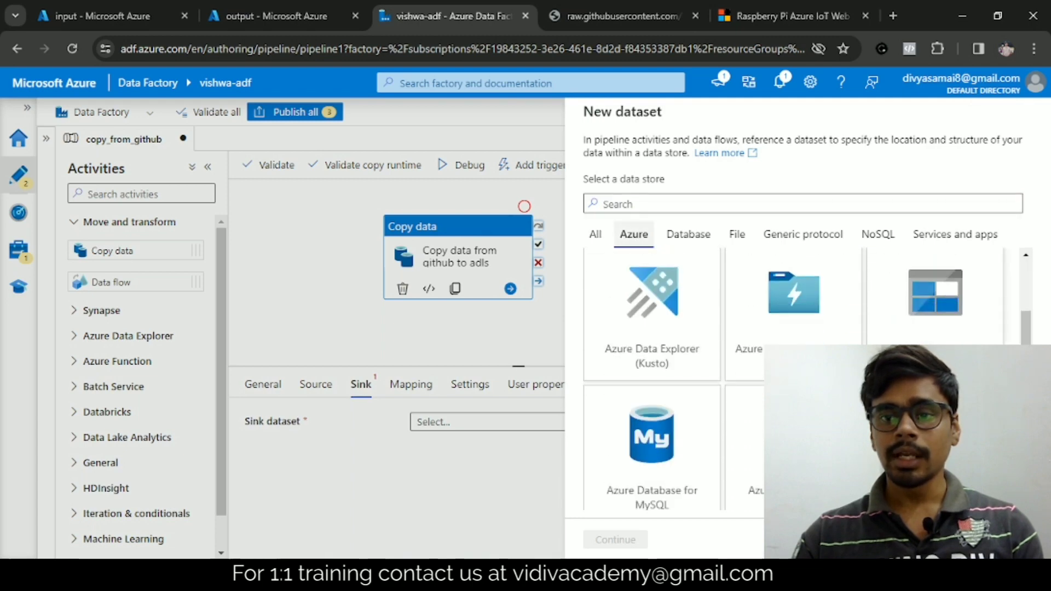
pyautogui.click(932, 343)
pyautogui.click(609, 542)
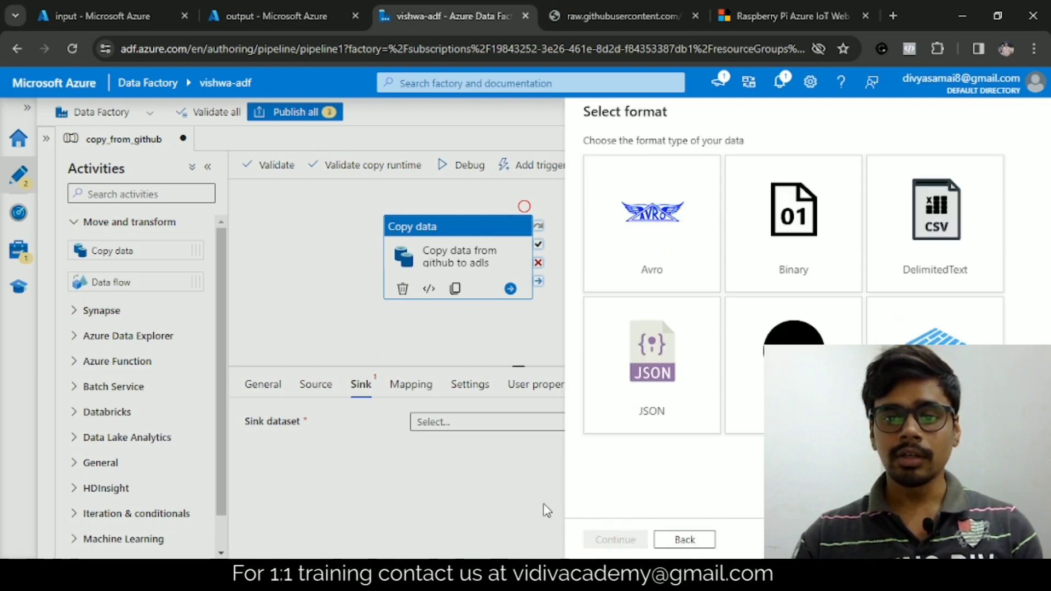
pyautogui.click(957, 247)
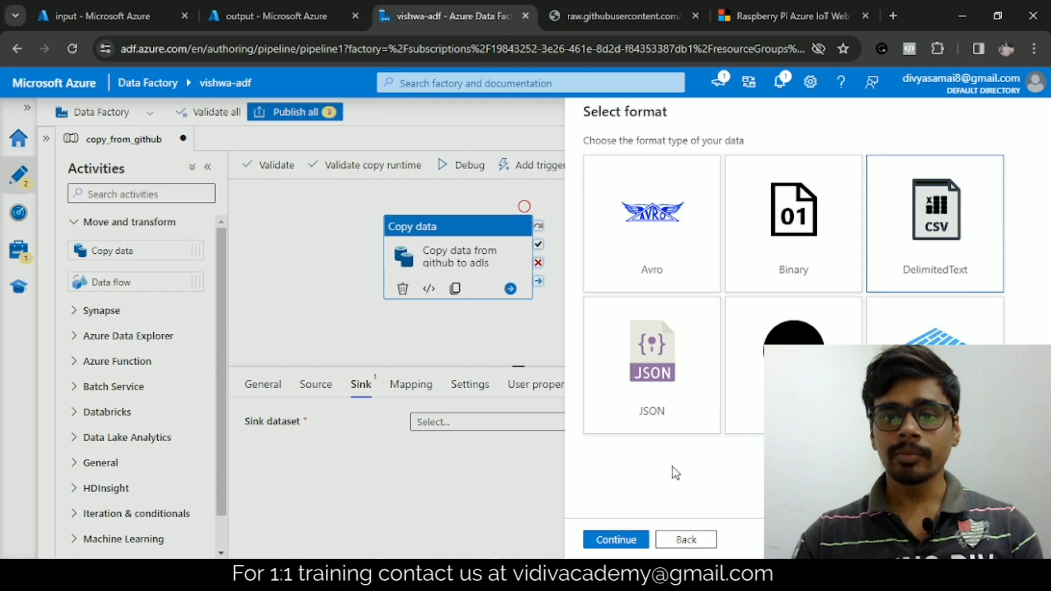
pyautogui.click(615, 540)
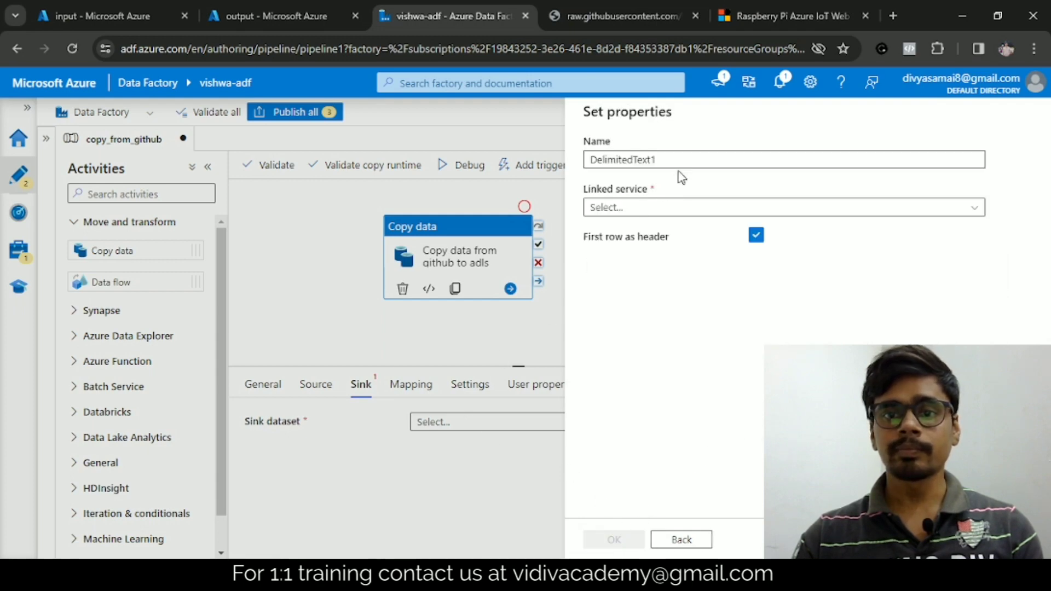
# - Name the sink dataset adls_sink
pyautogui.doubleClick(609, 163)
pyautogui.write('adls')
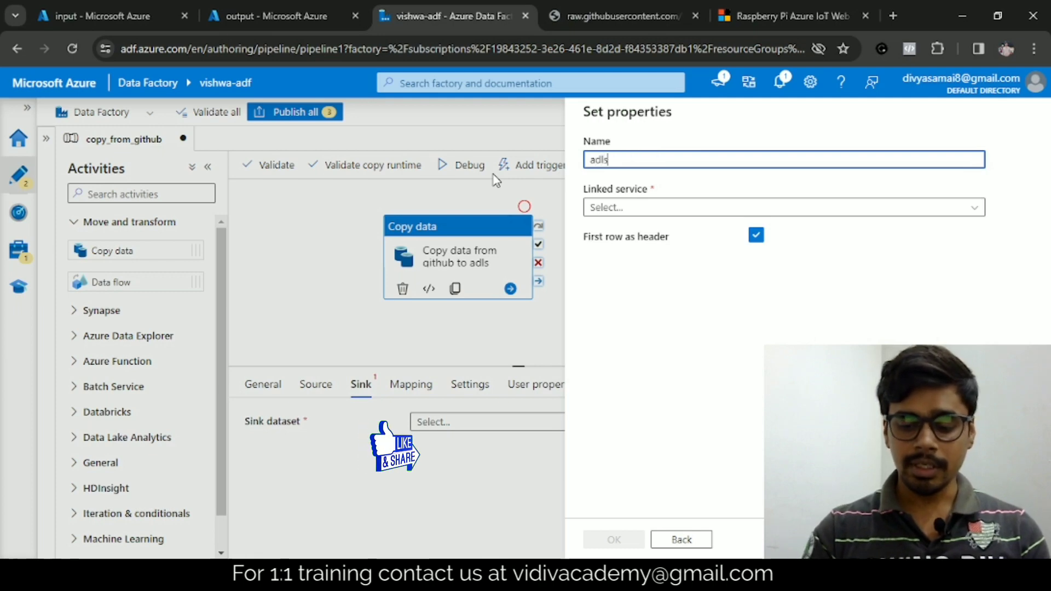
pyautogui.write('_sink')
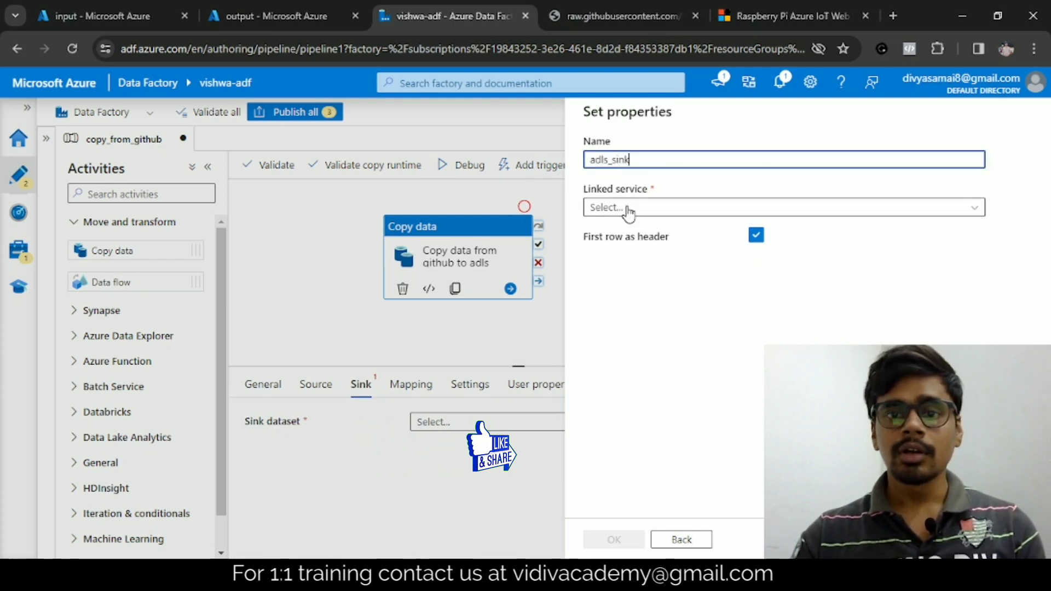
# - Start a new Azure Data Lake Storage Gen2 linked service for the adls_sink dataset and name it github_adsl_ls
pyautogui.click(629, 207)
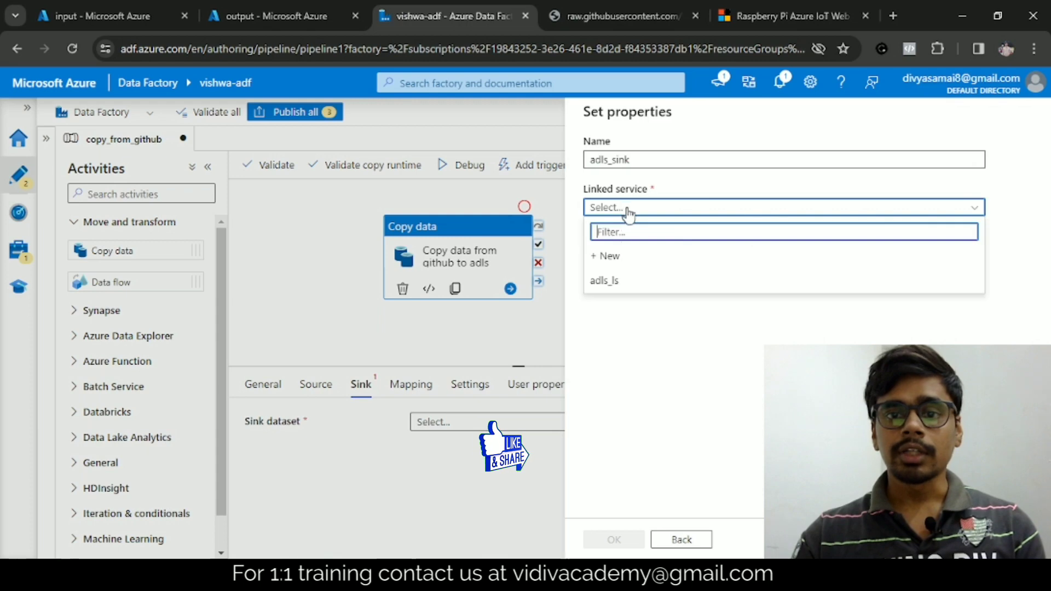
pyautogui.click(608, 256)
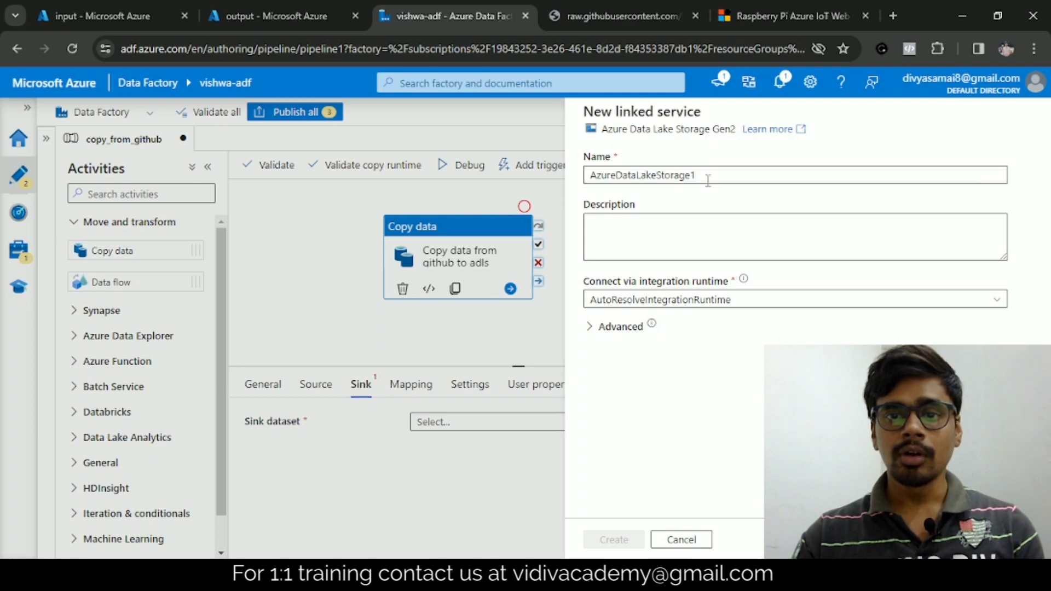
pyautogui.write('adsl')
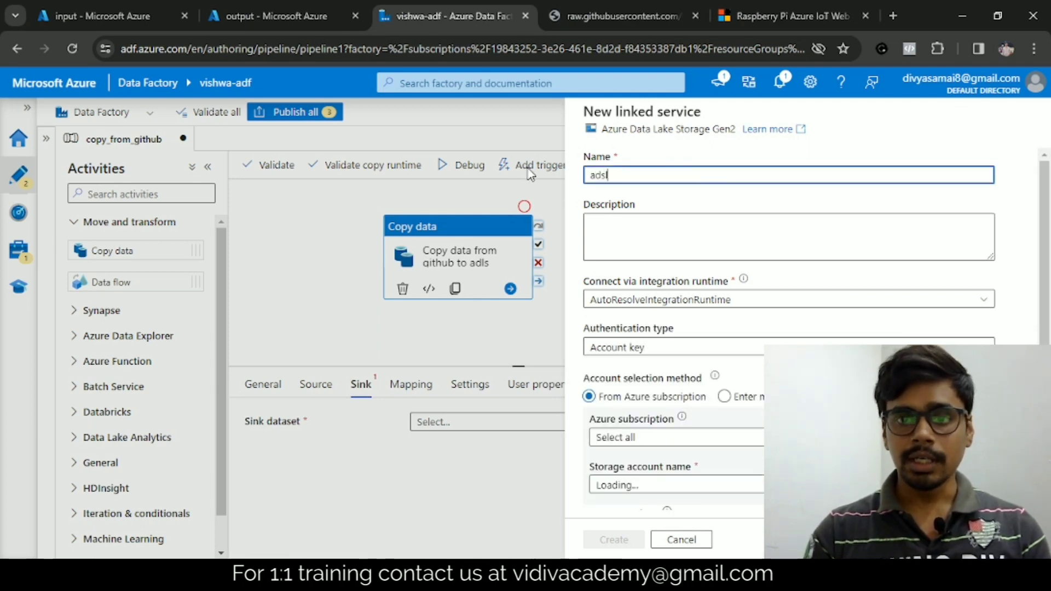
pyautogui.write('_ls1')
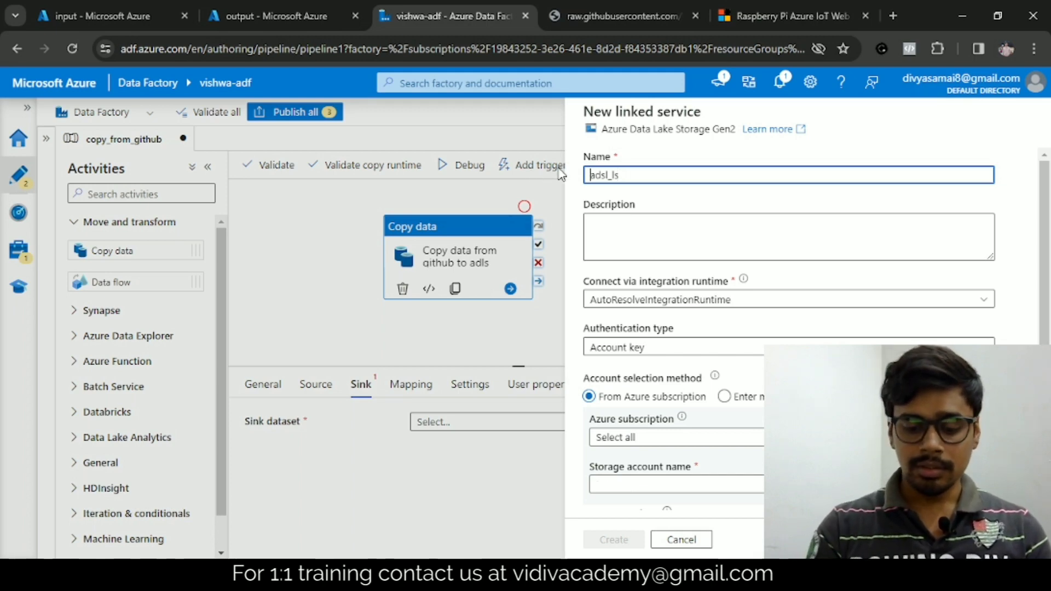
pyautogui.press('Home')
pyautogui.write('git')
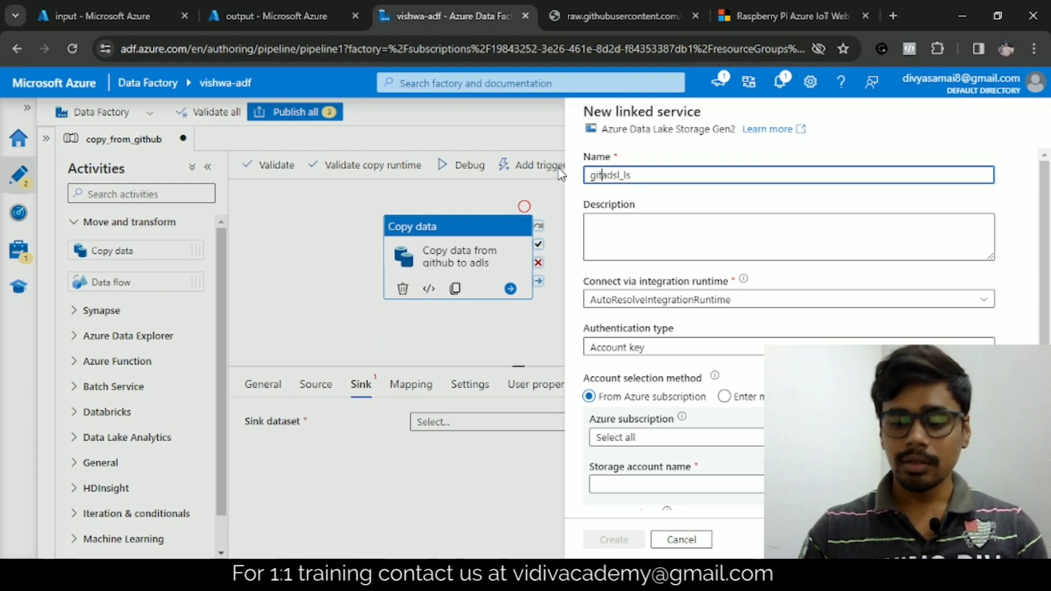
pyautogui.write('hub_')
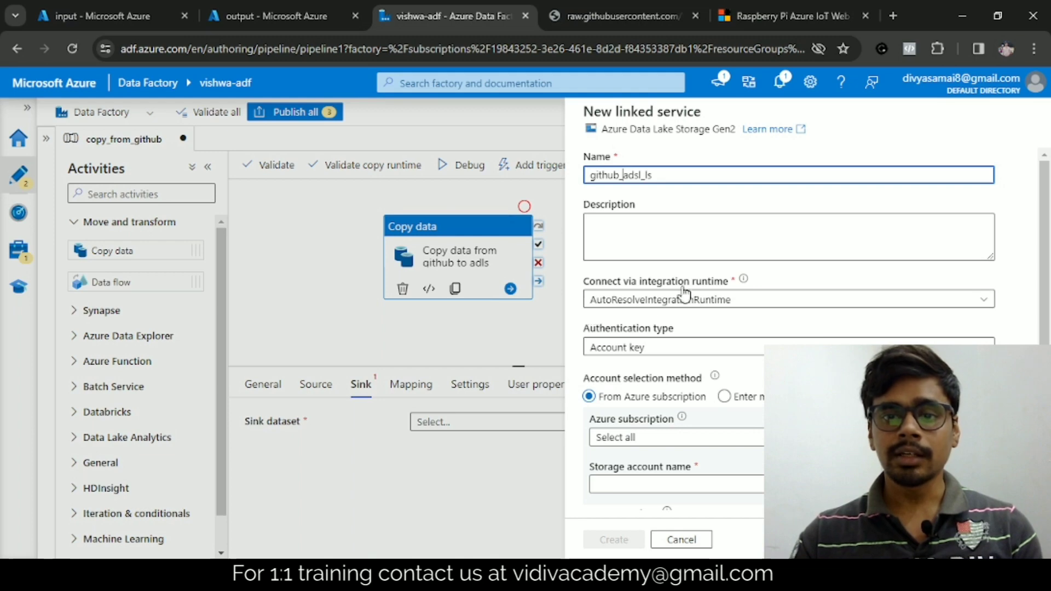
# - Select the Free Trial subscription and the vishwadlsa storage account for the linked service, and create it
pyautogui.scroll(-2, 689, 266)
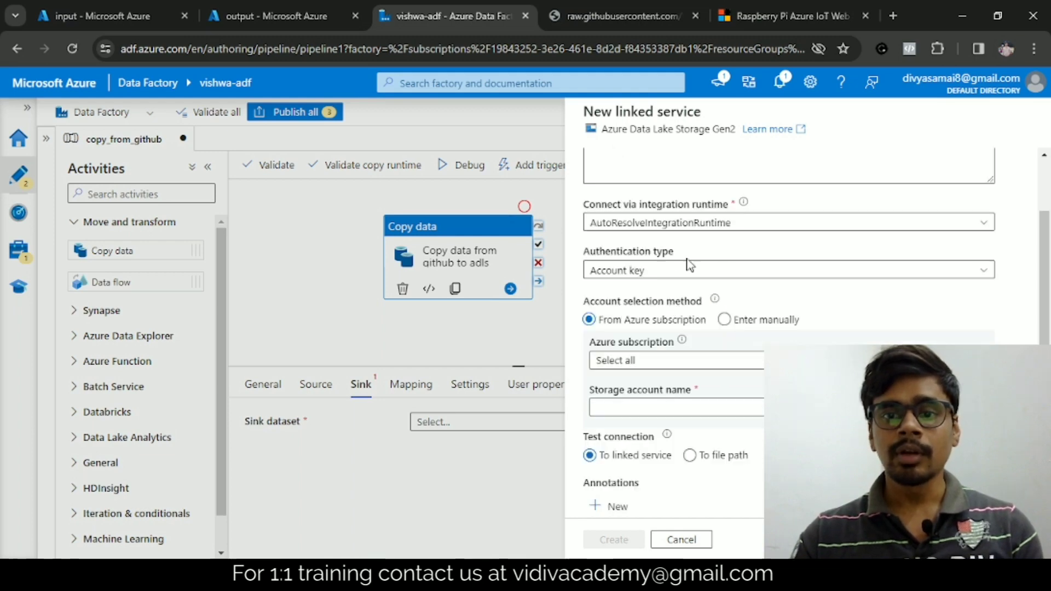
pyautogui.scroll(-2, 630, 246)
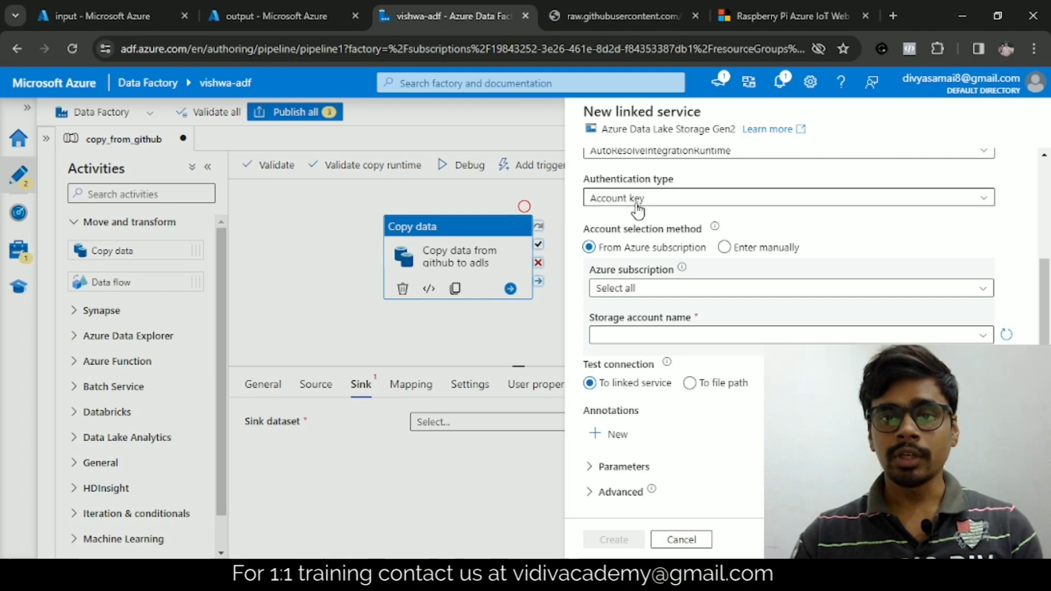
pyautogui.click(668, 289)
pyautogui.click(635, 331)
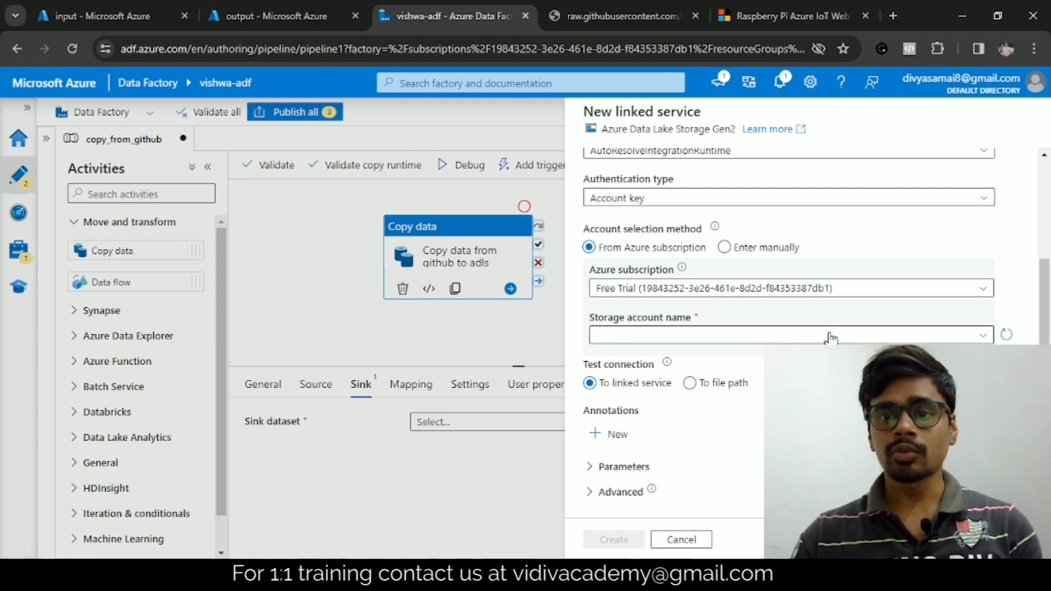
pyautogui.click(720, 336)
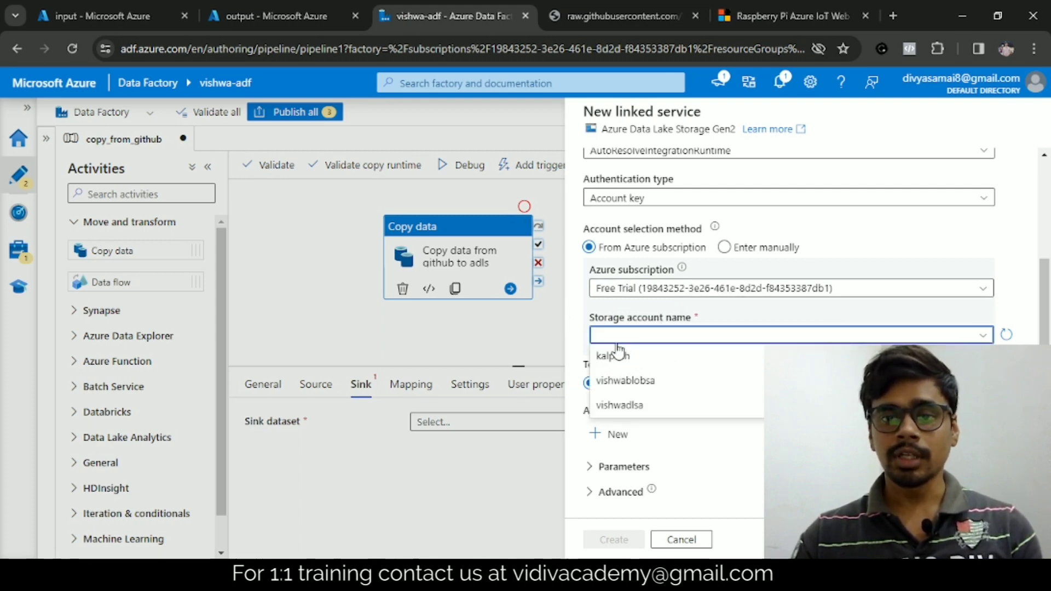
pyautogui.click(638, 408)
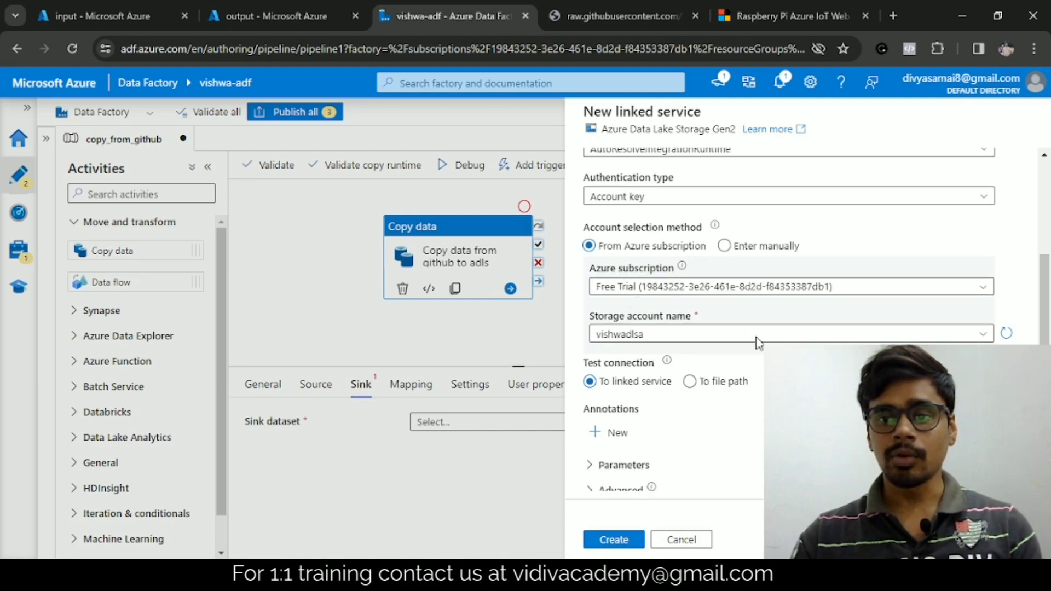
pyautogui.click(642, 543)
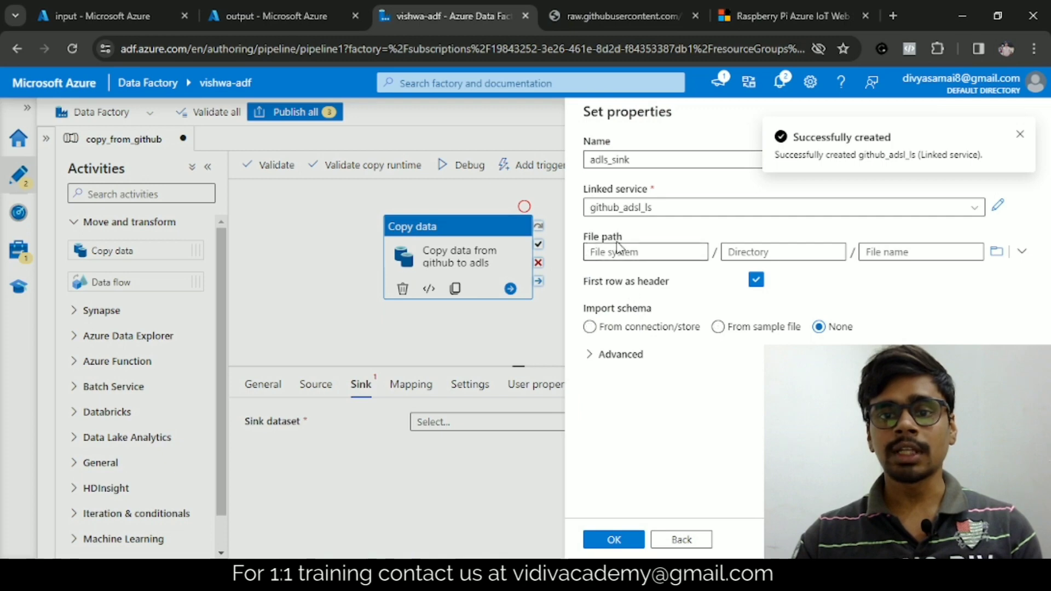
# - Set the sink dataset's file path to the output container with the file name athletes.csv
pyautogui.click(996, 251)
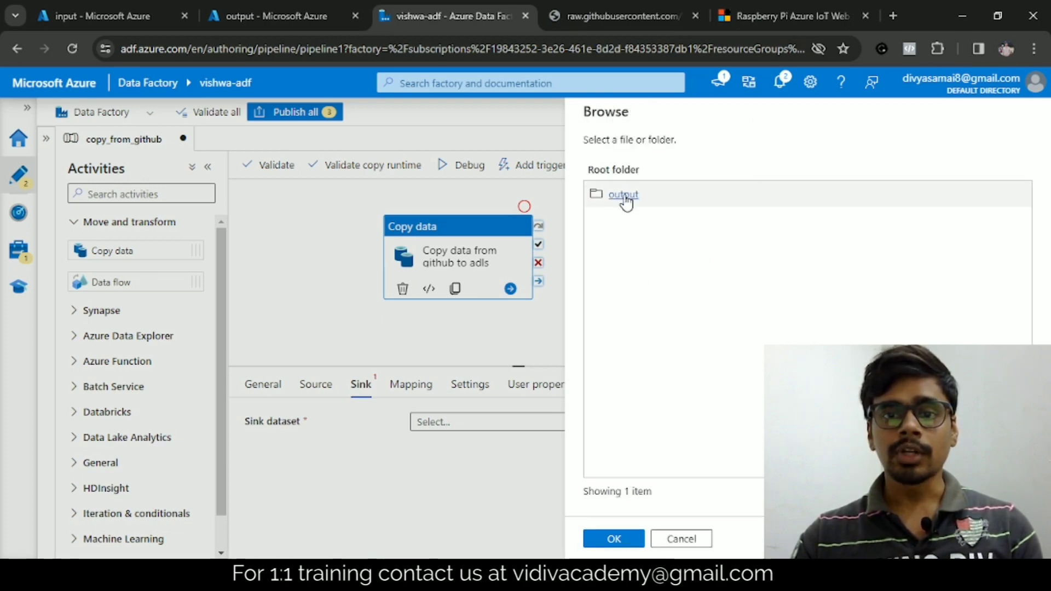
pyautogui.click(624, 198)
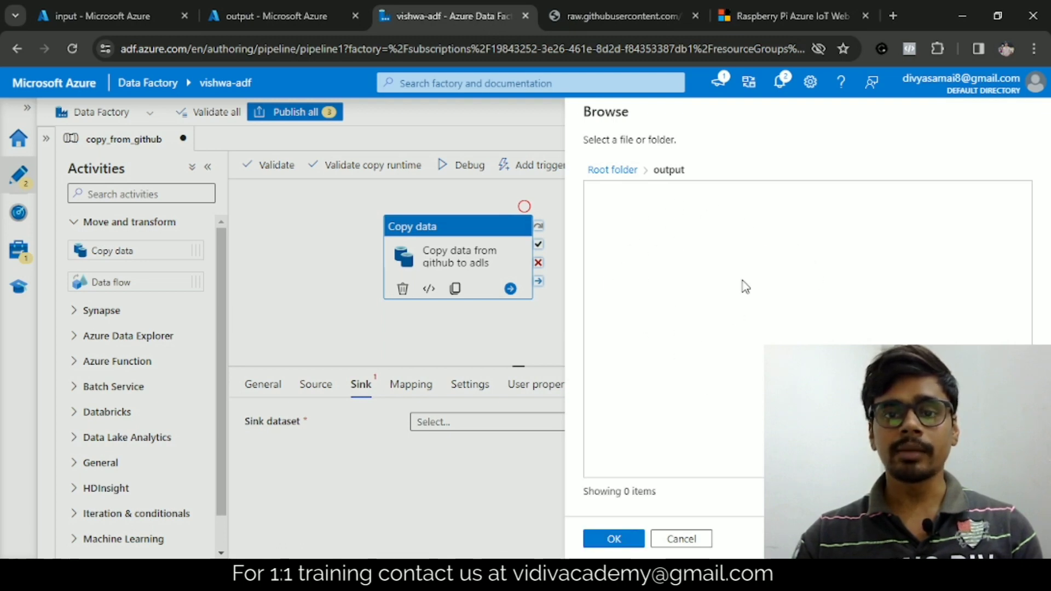
pyautogui.click(613, 539)
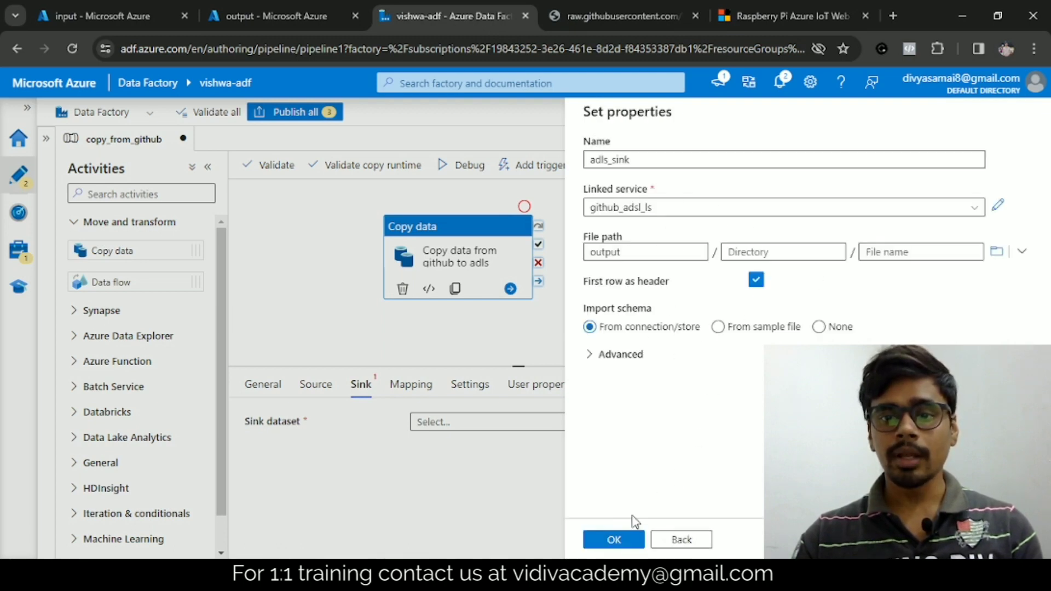
pyautogui.click(882, 254)
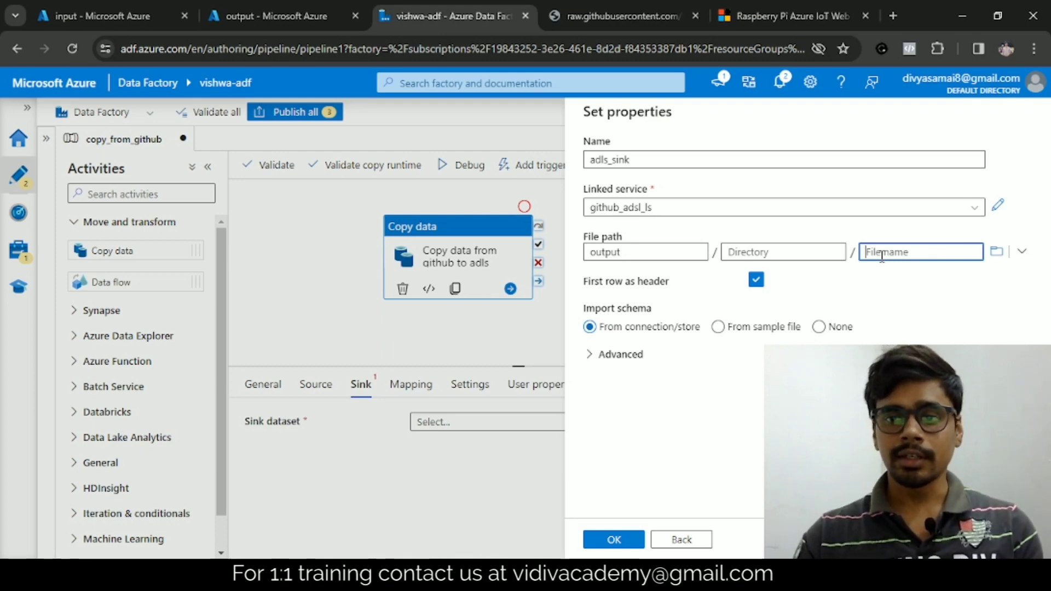
pyautogui.write('ath')
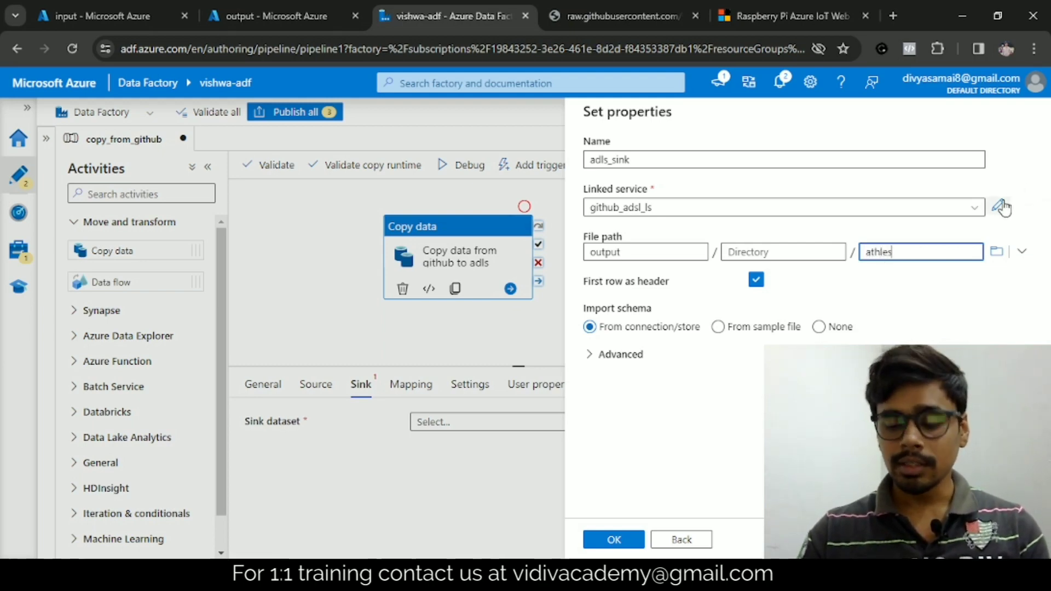
pyautogui.write('lete')
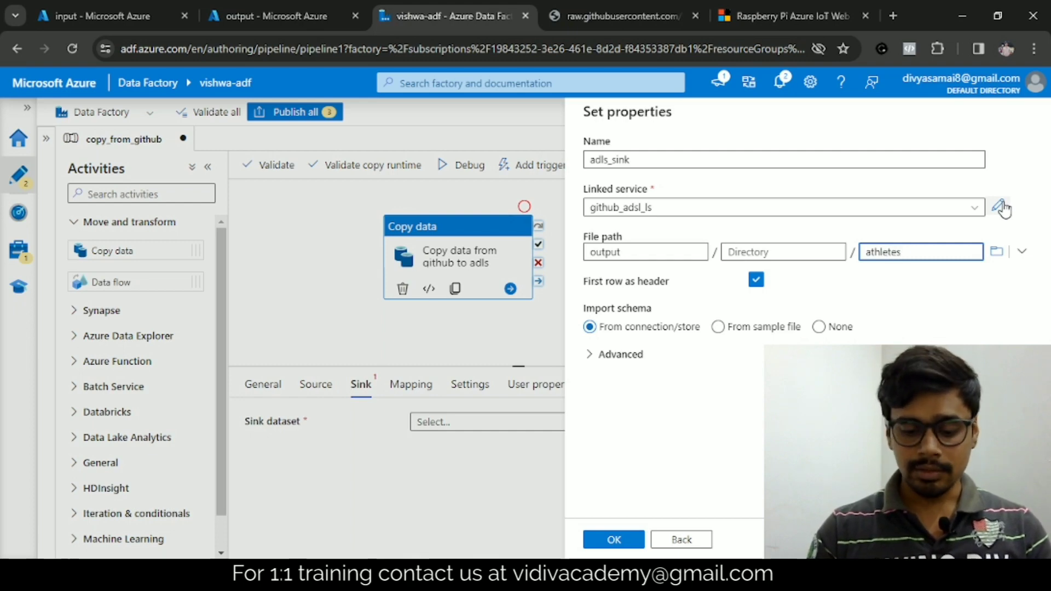
pyautogui.write('s.csv')
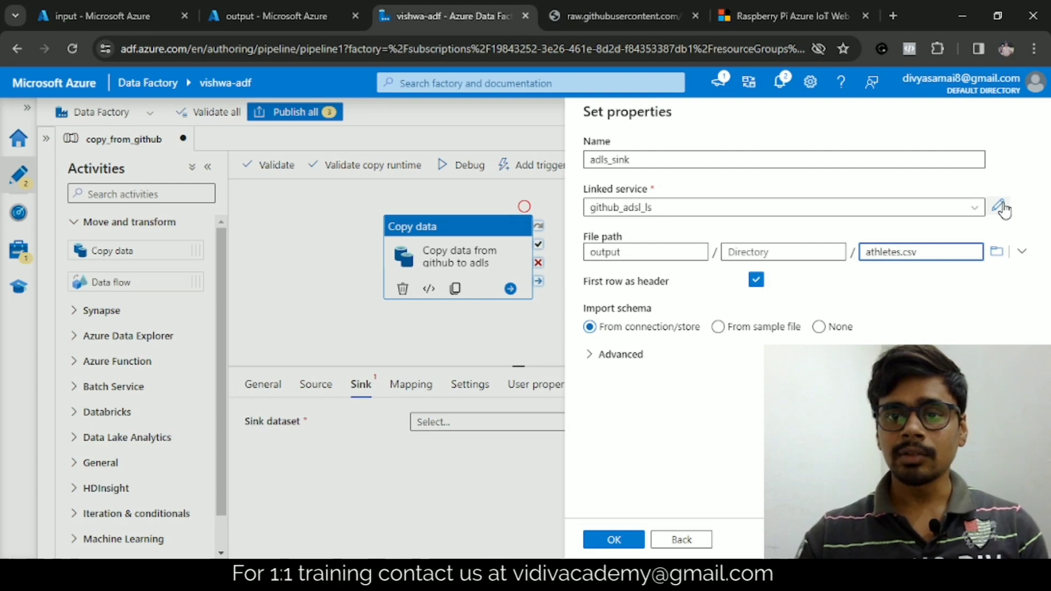
# - Set the sink dataset's schema import to None and confirm the dataset
pyautogui.moveTo(912, 252); pyautogui.dragTo(799, 326)
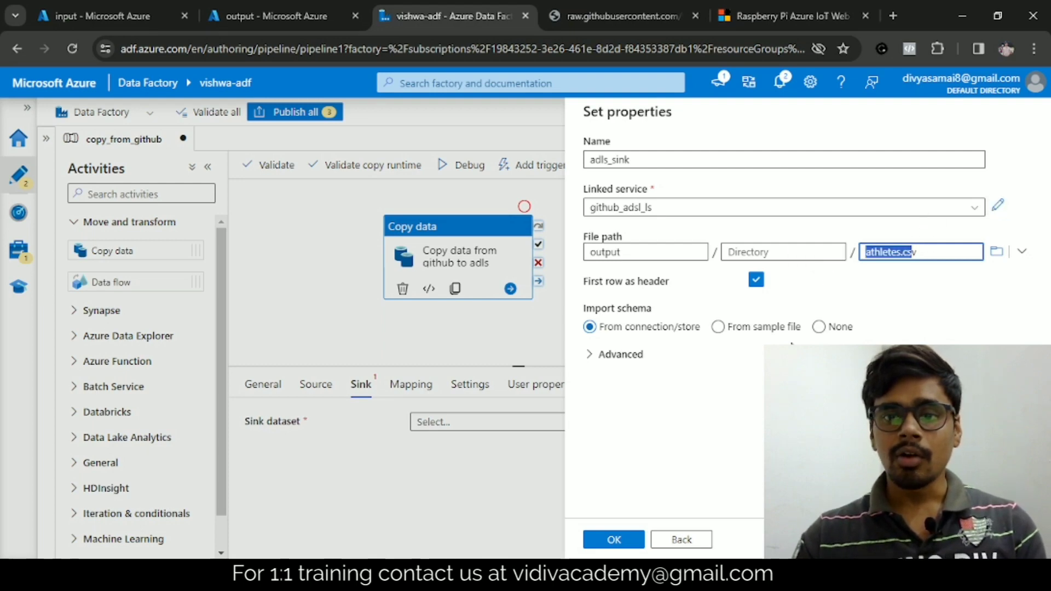
pyautogui.click(817, 328)
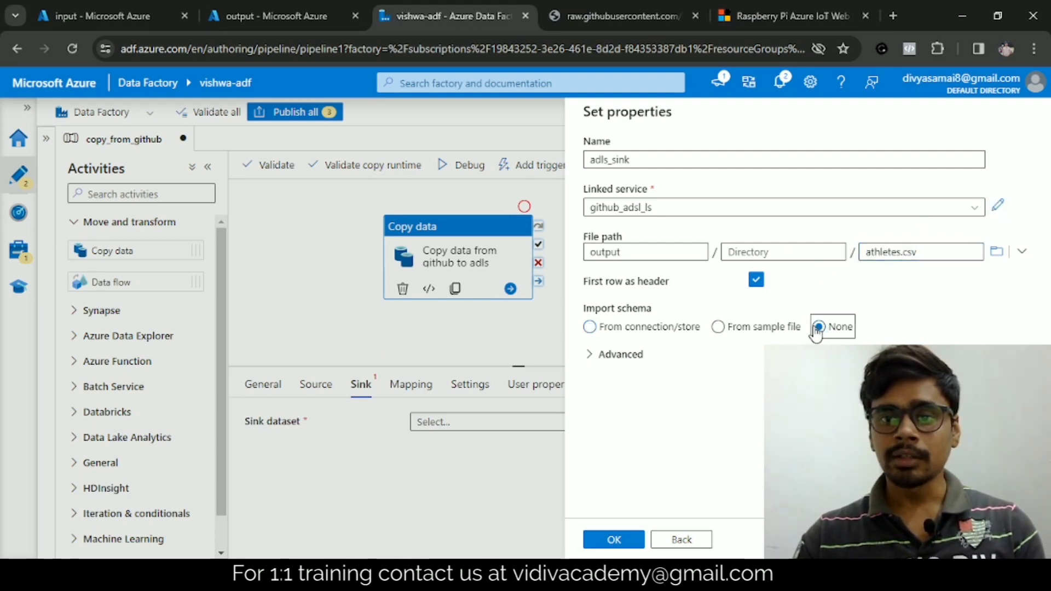
pyautogui.click(621, 540)
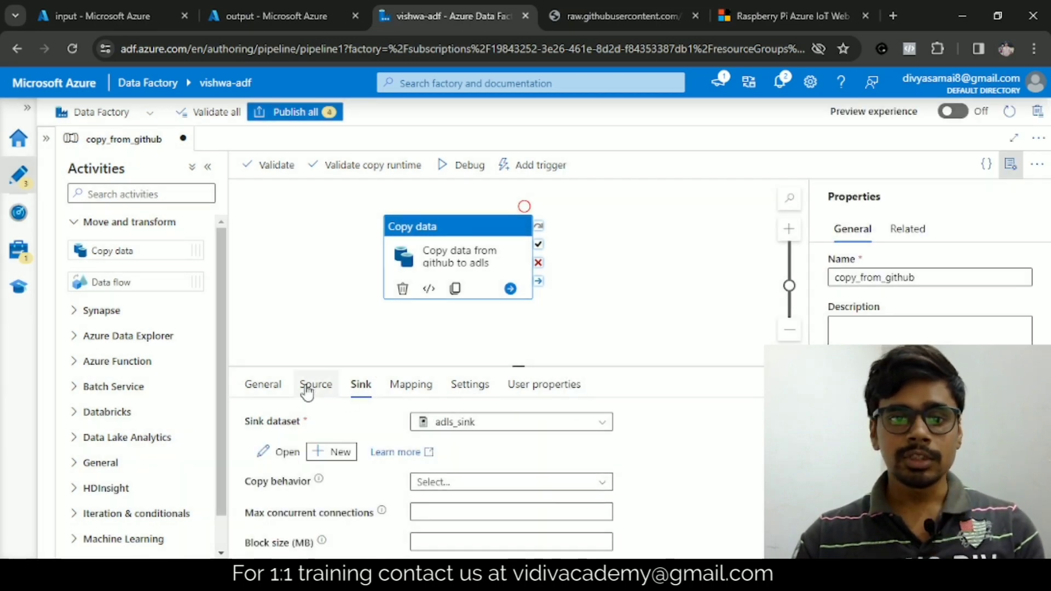
# - Review the copy activity's mapping and source settings, and validate the copy_from_github pipeline
pyautogui.click(416, 396)
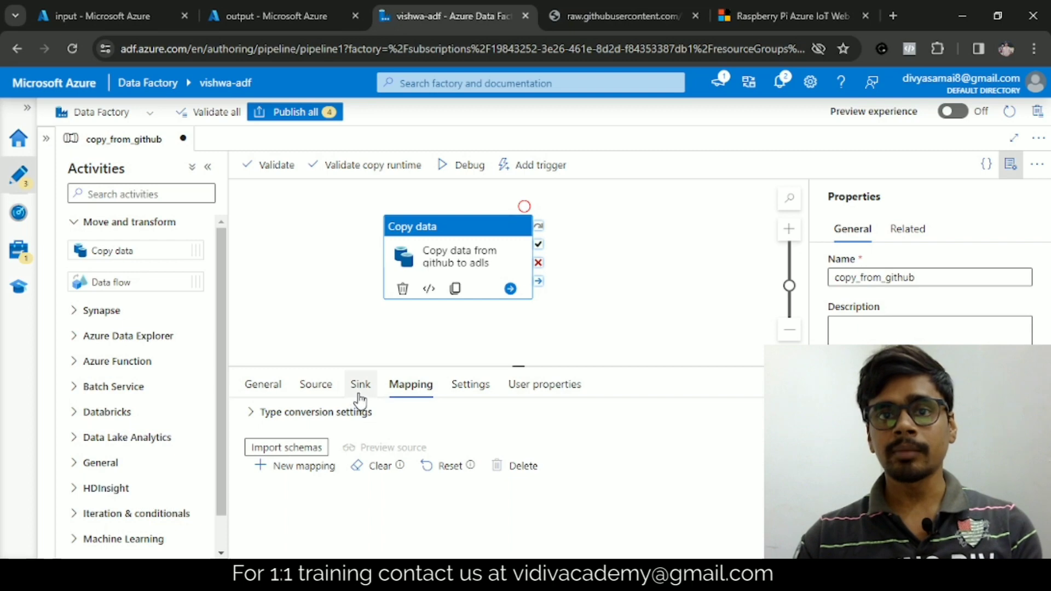
pyautogui.click(316, 386)
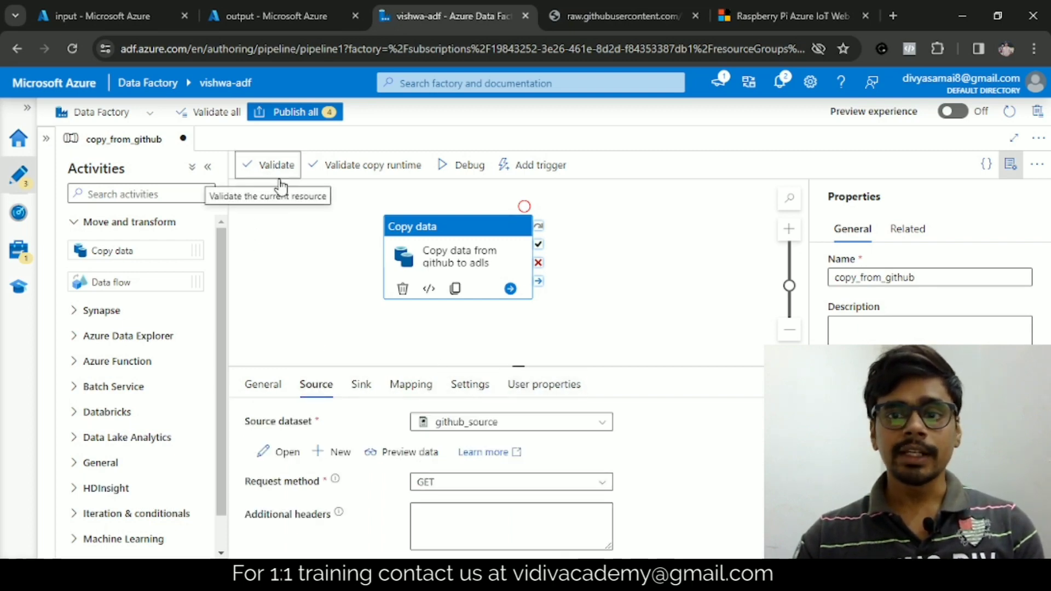
pyautogui.click(270, 167)
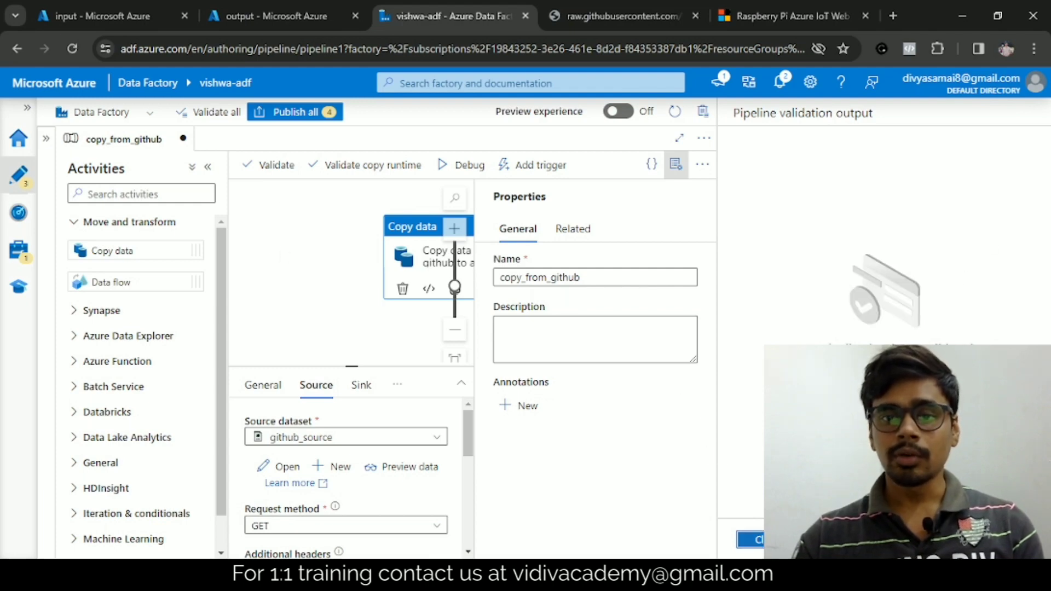
pyautogui.click(750, 539)
# - Start a debug run of the copy_from_github pipeline and refresh its run status
pyautogui.click(470, 165)
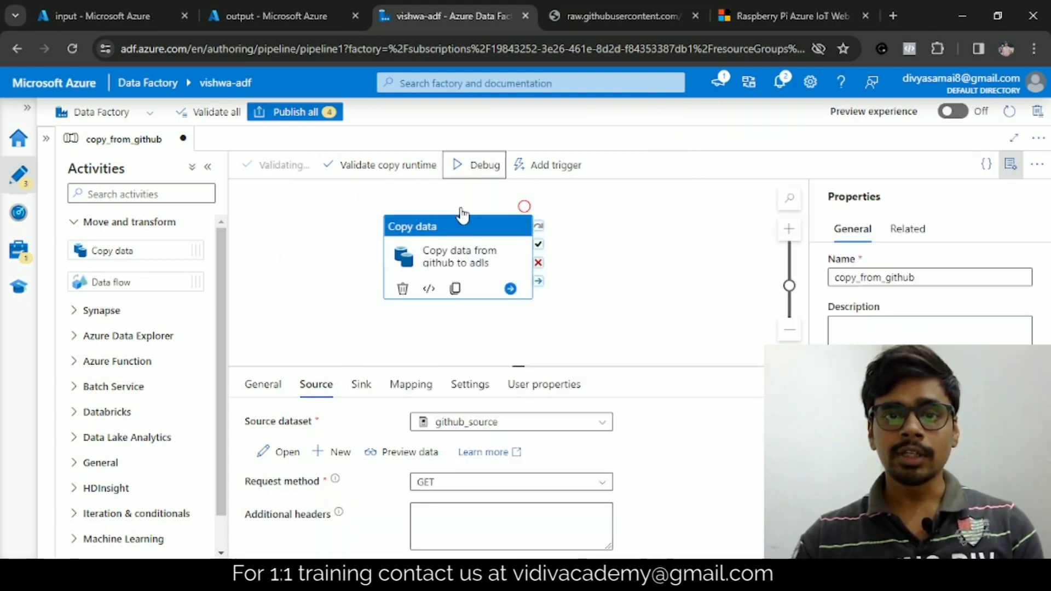
pyautogui.click(485, 192)
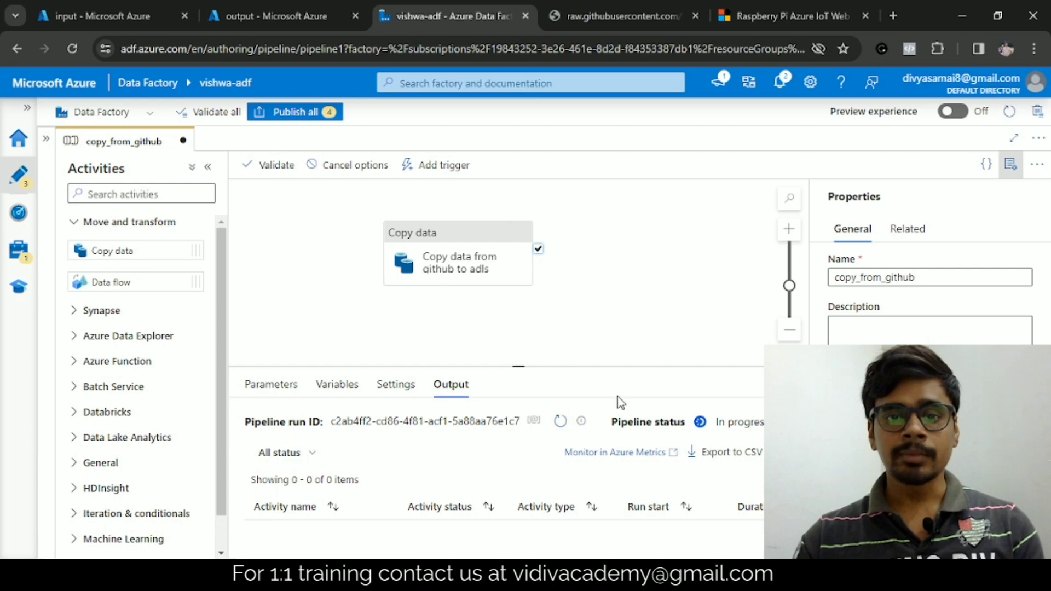
pyautogui.click(560, 421)
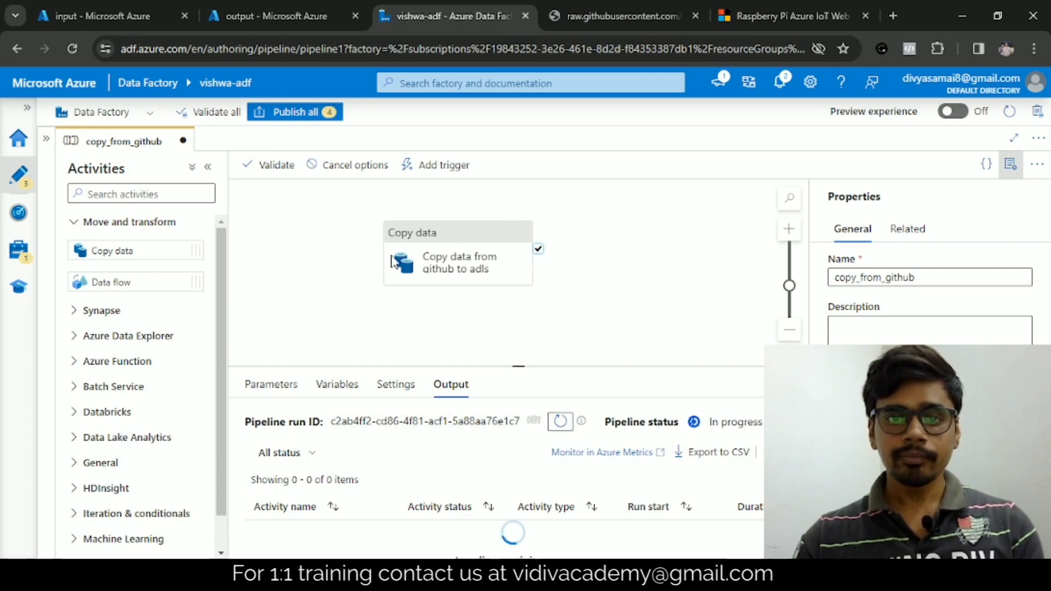
# - Switch to the Azure portal and refresh the output container of vishwadlsa to check for copied blobs
pyautogui.click(252, 18)
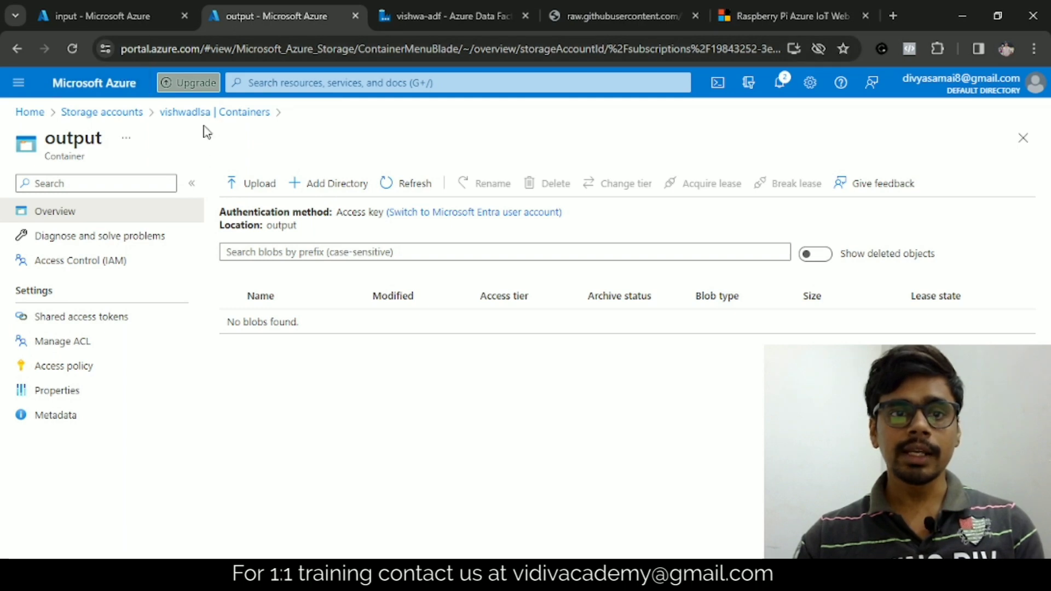
pyautogui.click(406, 185)
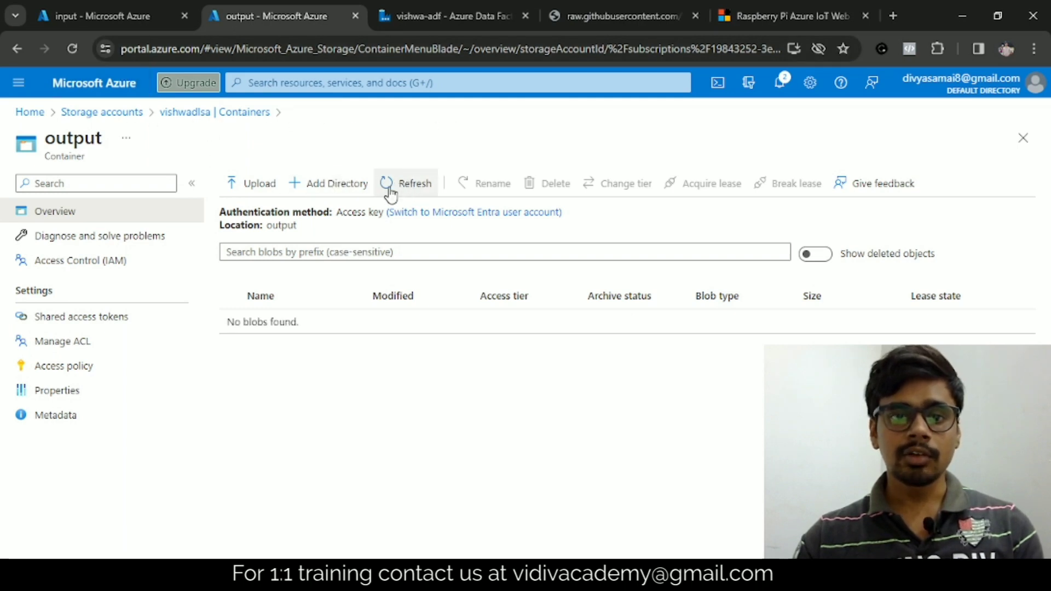
pyautogui.moveTo(232, 323); pyautogui.dragTo(363, 333)
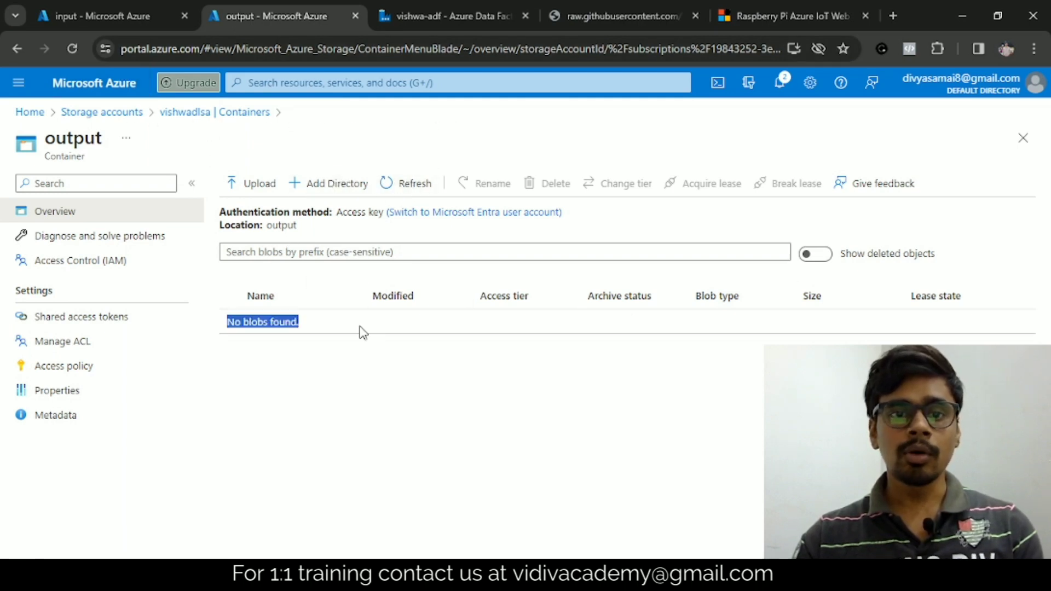
# - Return to Data Factory, refresh the debug run's status, and enlarge the run output area with the pipeline properties hidden
pyautogui.click(449, 15)
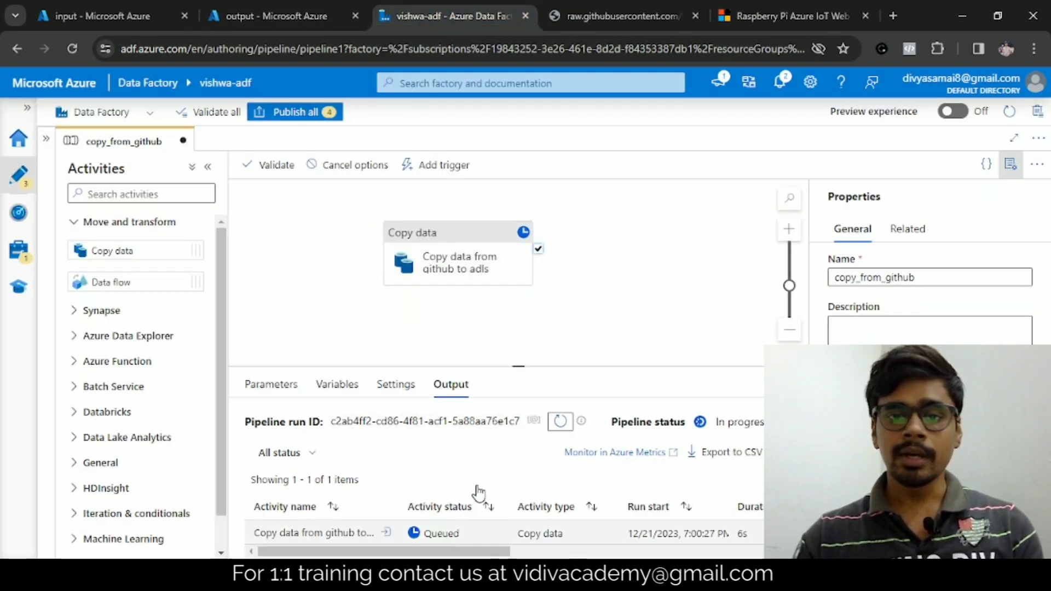
pyautogui.click(566, 424)
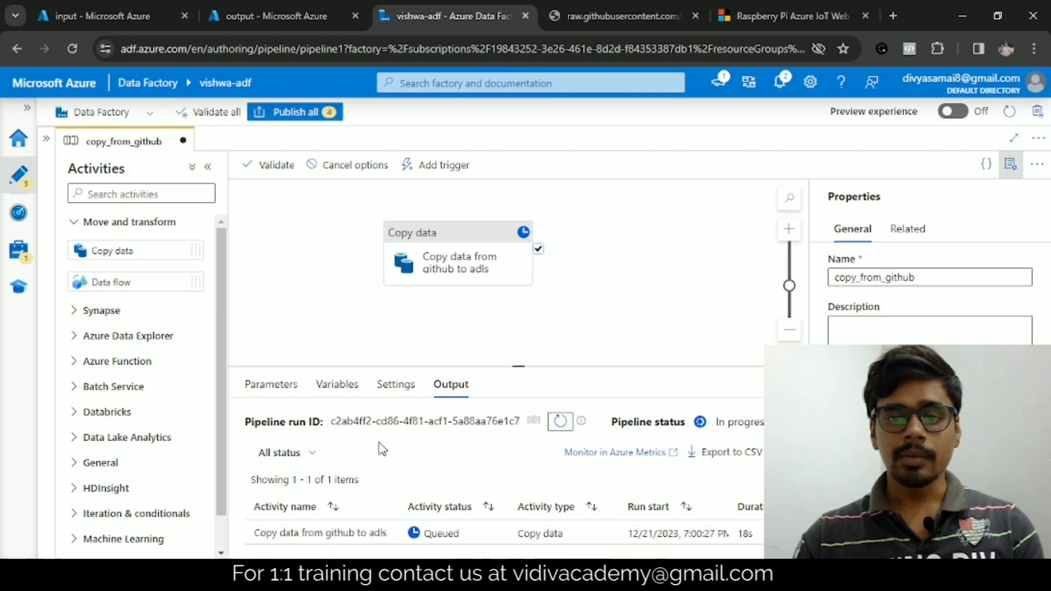
pyautogui.click(1009, 165)
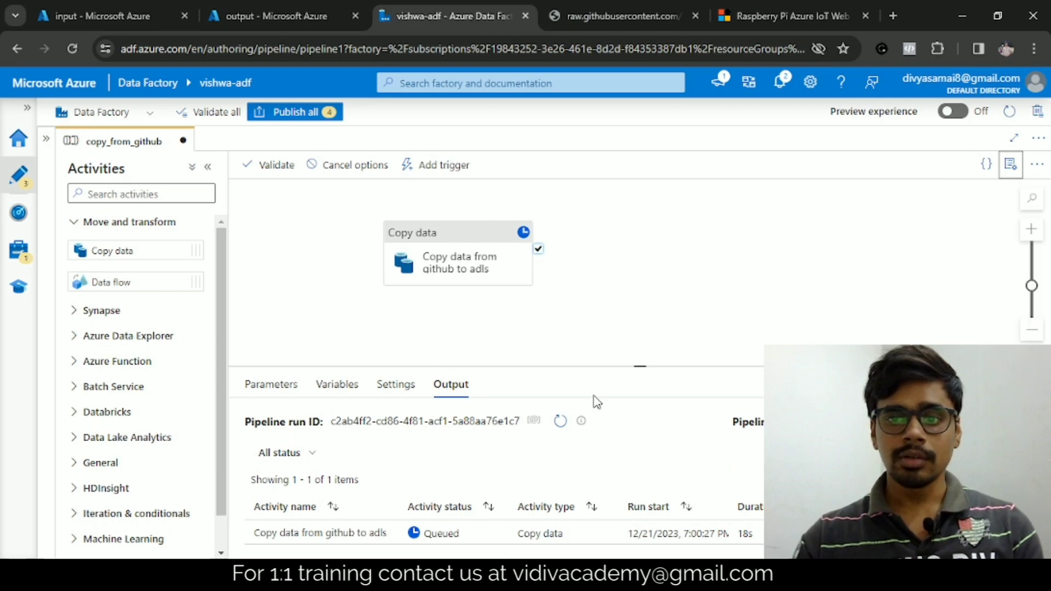
pyautogui.moveTo(641, 367); pyautogui.dragTo(640, 329)
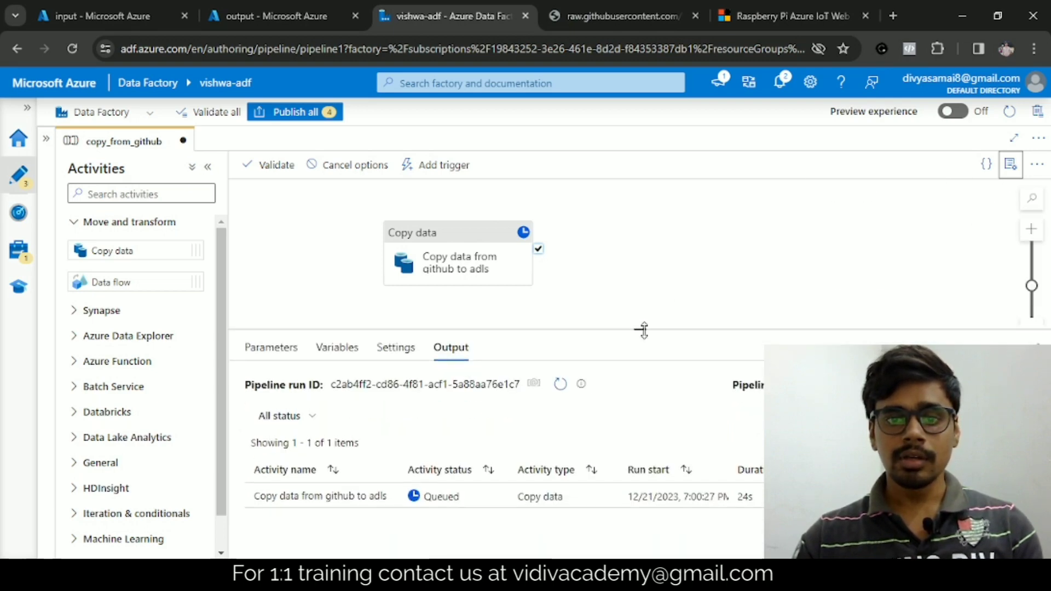
# - Refresh the copy_from_github debug run's status until the copy activity finishes
pyautogui.click(560, 384)
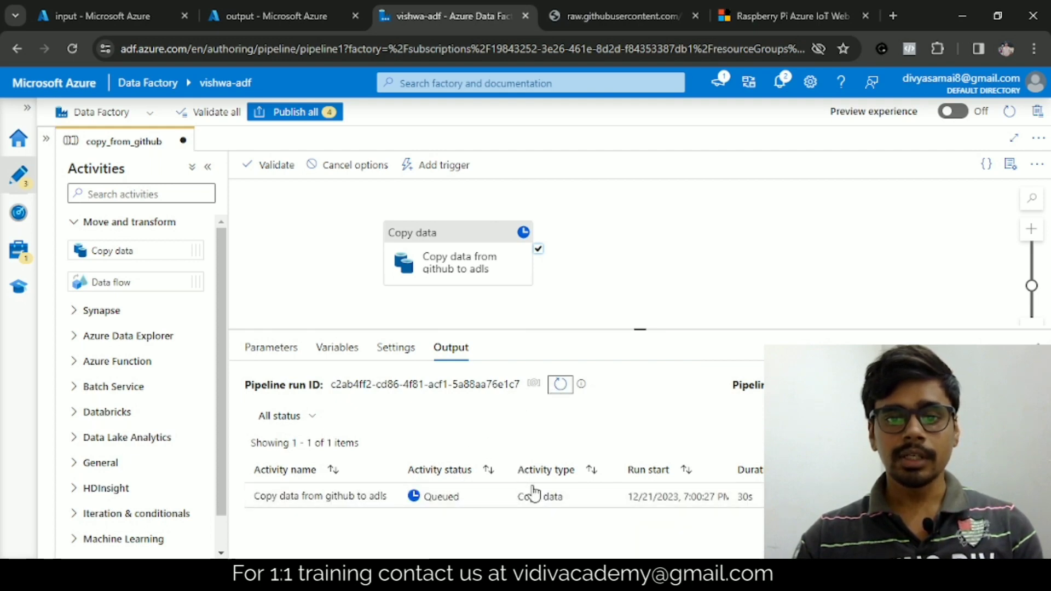
pyautogui.moveTo(526, 548)
pyautogui.mouseDown()
pyautogui.moveTo(702, 549)
pyautogui.moveTo(515, 535)
pyautogui.mouseUp()
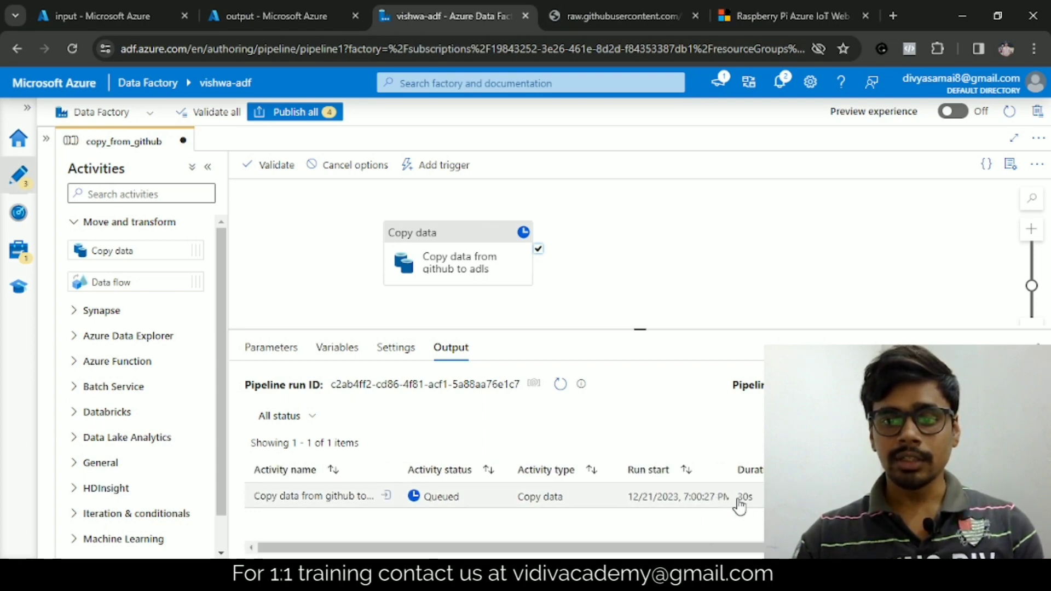
pyautogui.click(559, 386)
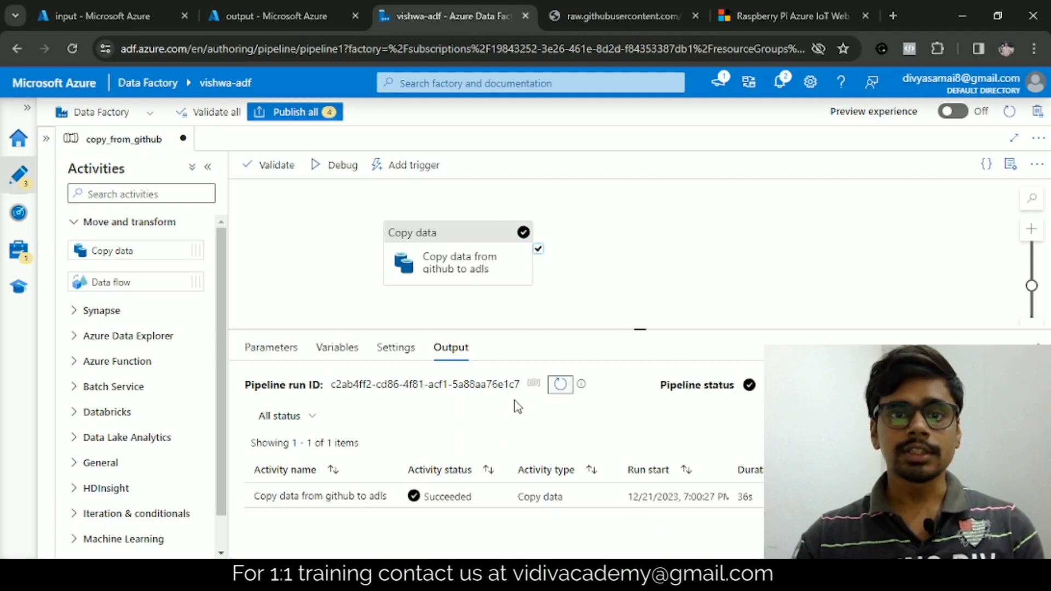
# - Switch to the Azure portal, refresh the output container's blob list, and open the copied athletes.csv blob
pyautogui.click(264, 18)
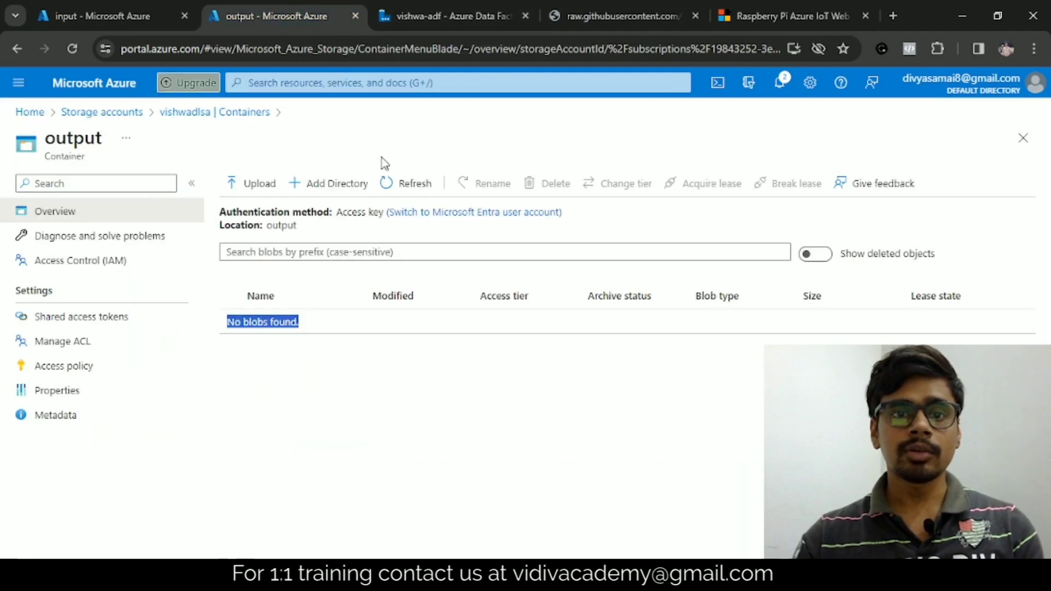
pyautogui.click(424, 198)
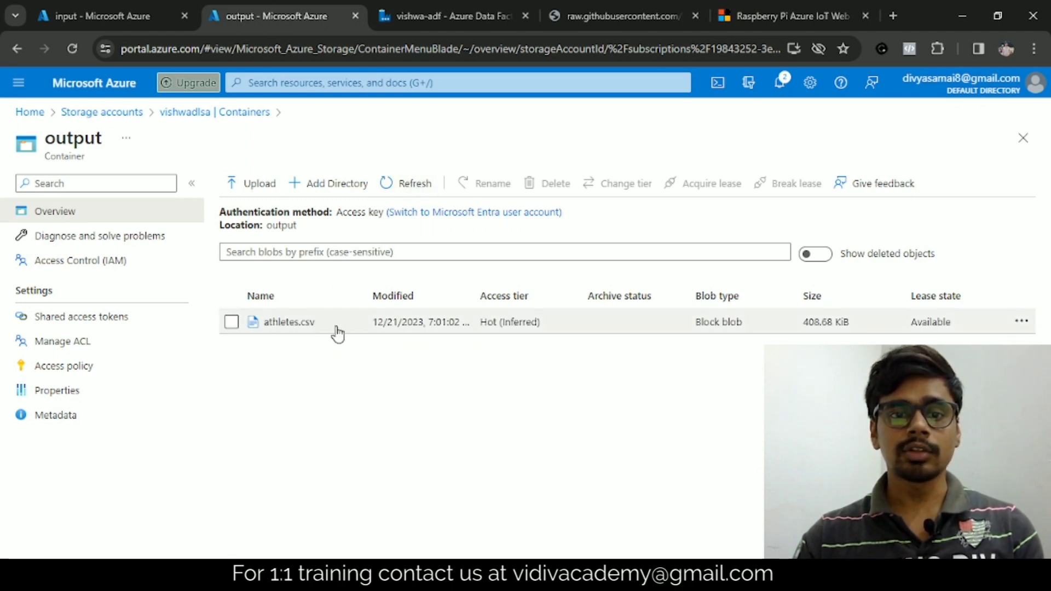
pyautogui.click(335, 332)
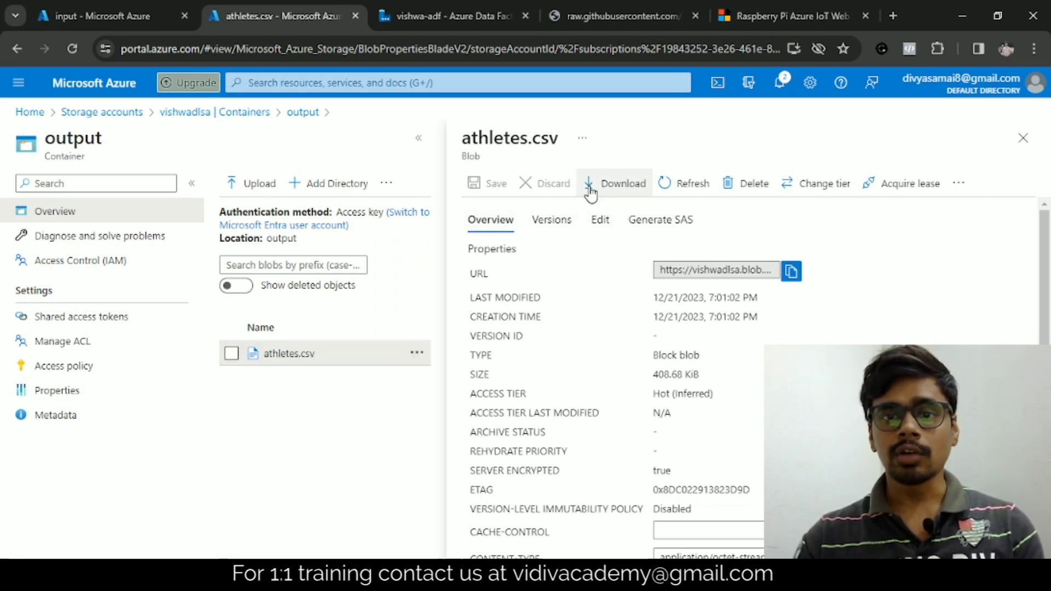
# - View the contents of athletes.csv as raw text and as a CSV table preview, and look through its rows
pyautogui.click(603, 230)
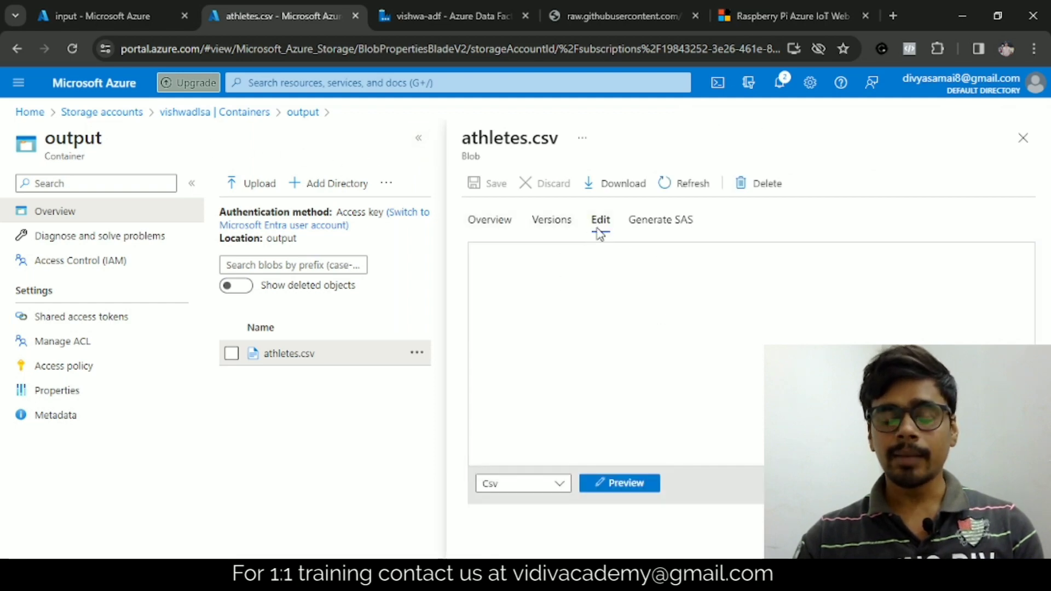
pyautogui.scroll(-5, 609, 325)
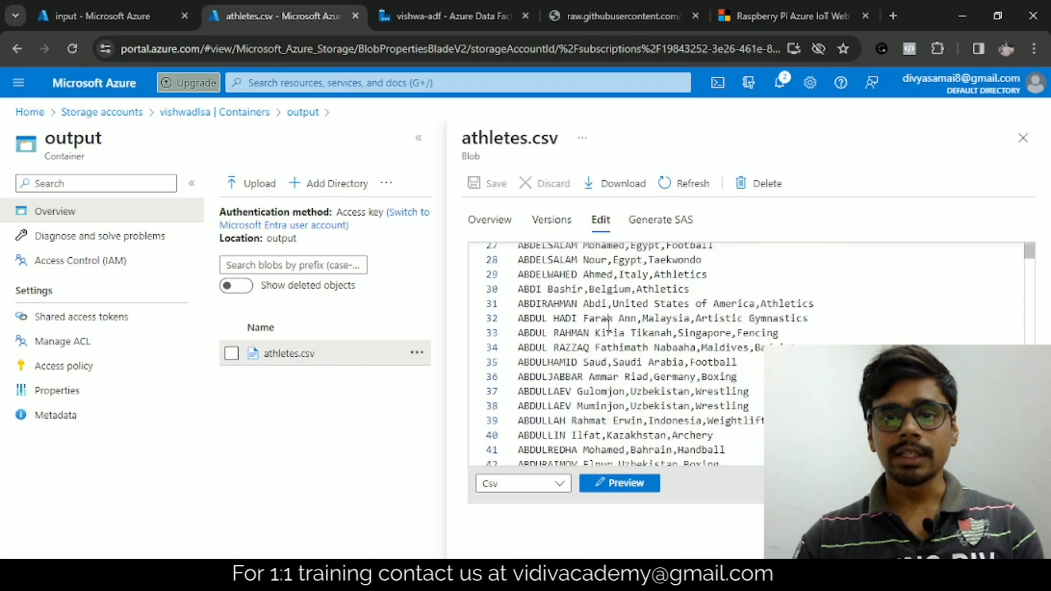
pyautogui.scroll(-5, 609, 324)
pyautogui.click(627, 484)
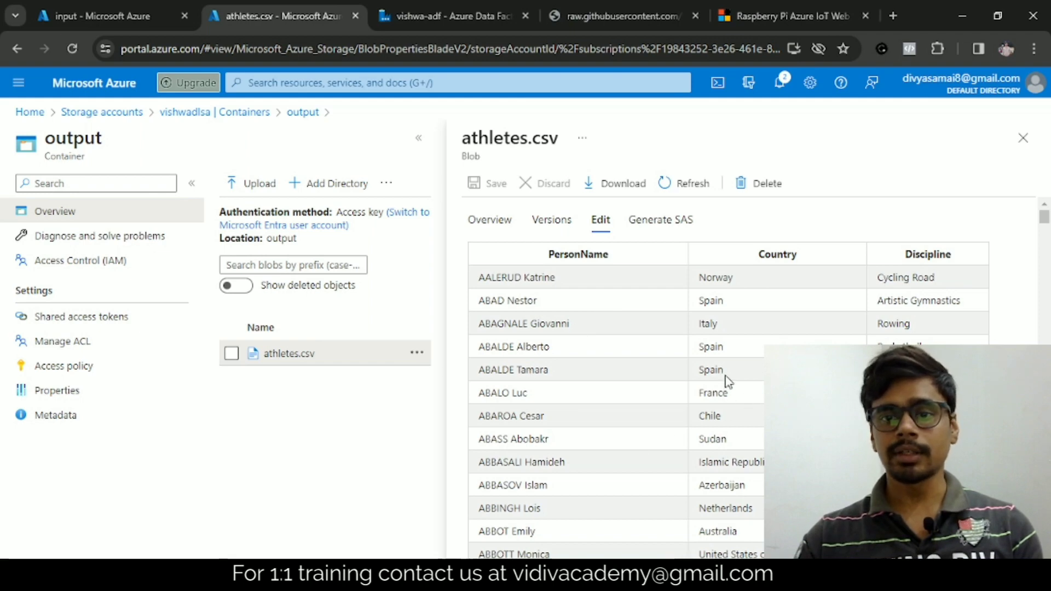
pyautogui.scroll(-15, 727, 382)
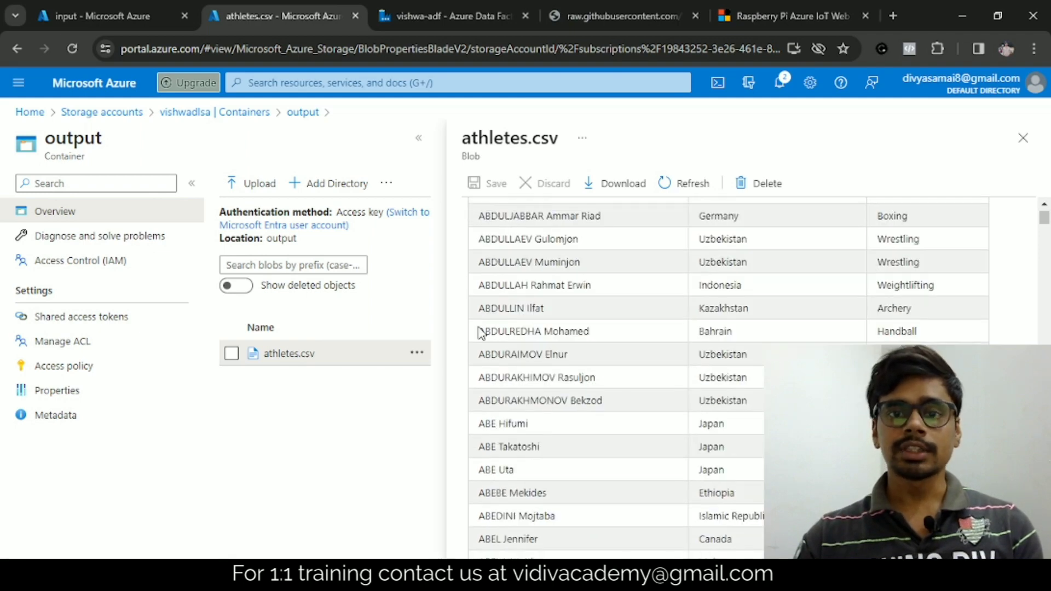